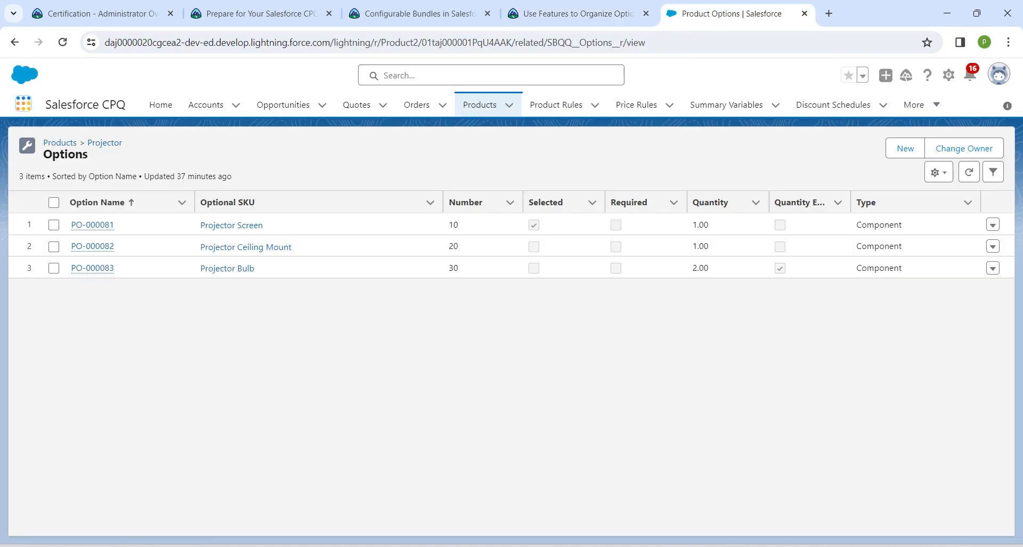
# Open the Salesforce CPQ app and display the All Products list of its products.
pyautogui.click(24, 103)
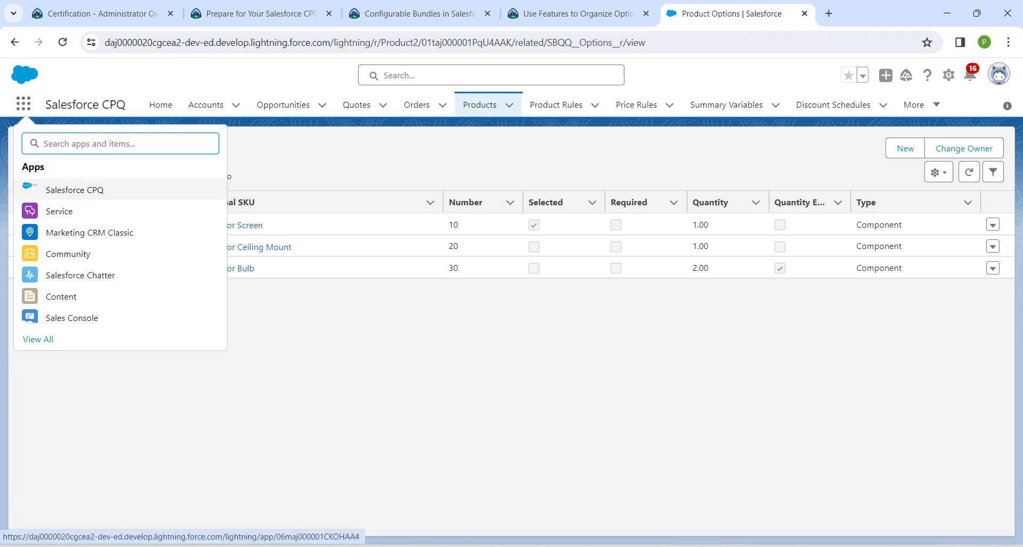
pyautogui.click(75, 189)
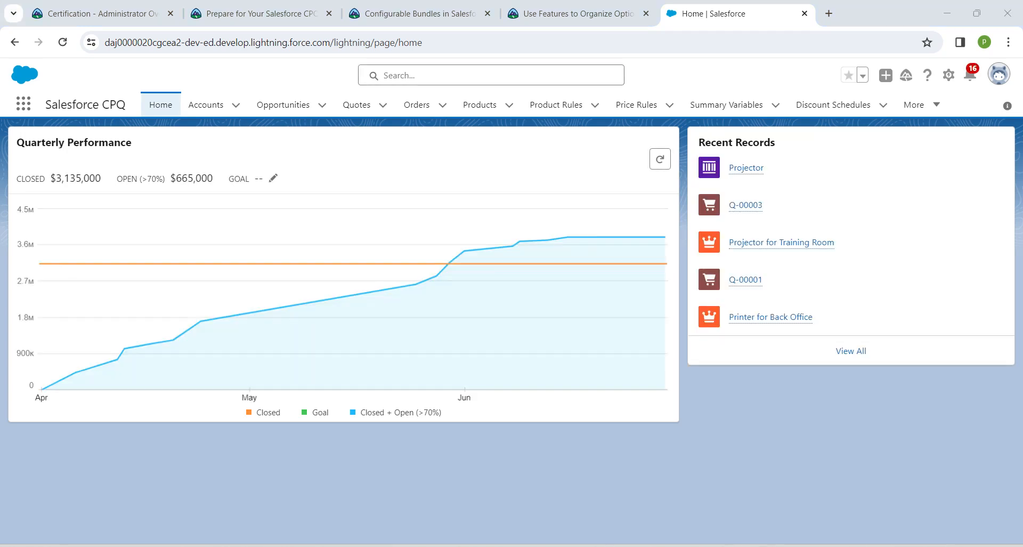
pyautogui.click(480, 104)
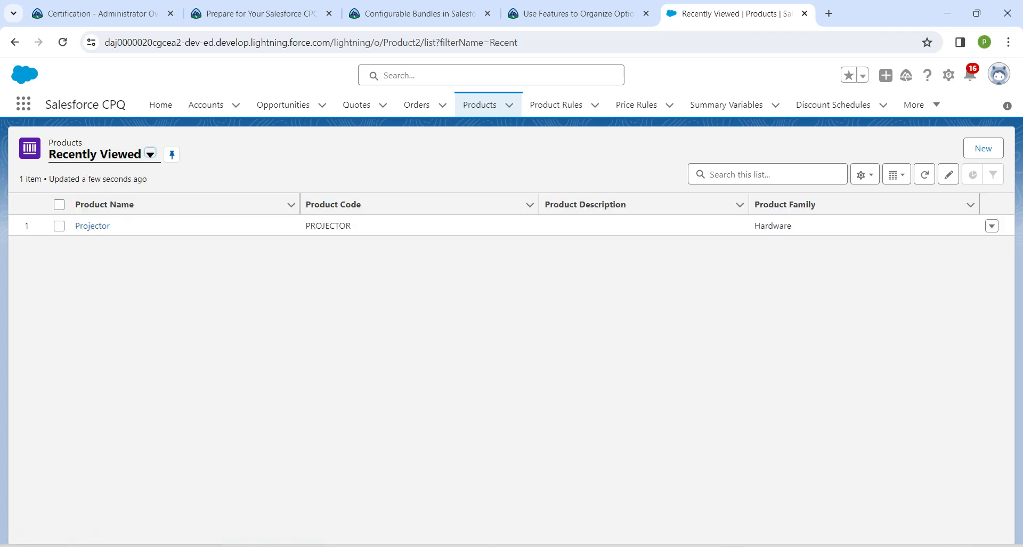
pyautogui.click(151, 154)
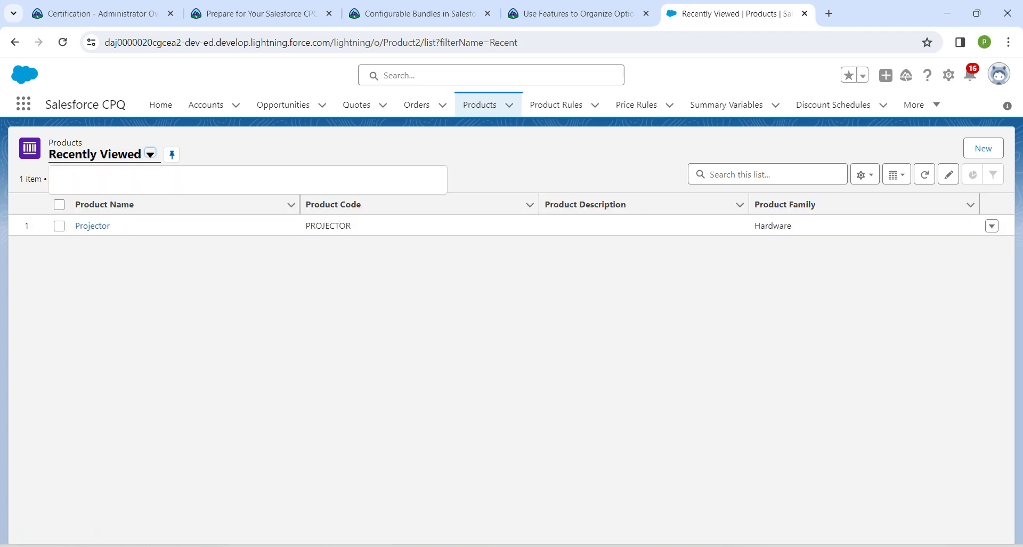
pyautogui.click(98, 200)
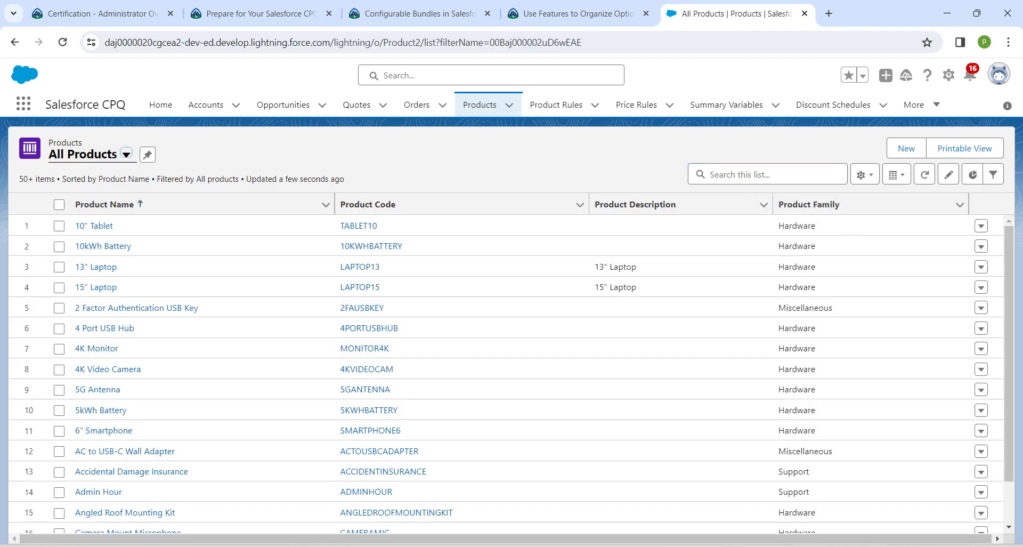
# Search the product list for "security" and open the Security Console product.
pyautogui.click(768, 175)
pyautogui.write('secut')
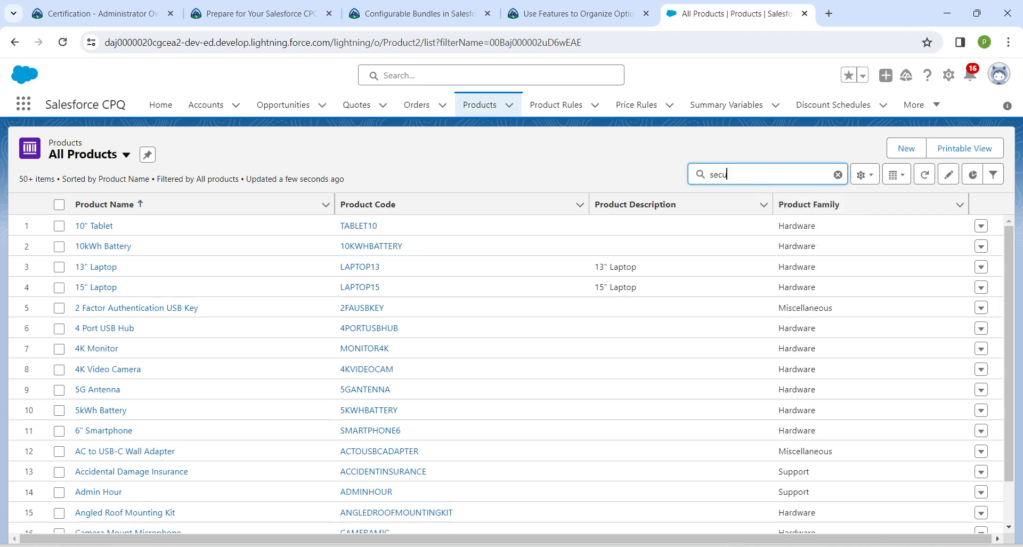
pyautogui.write('rity')
pyautogui.press('Return')
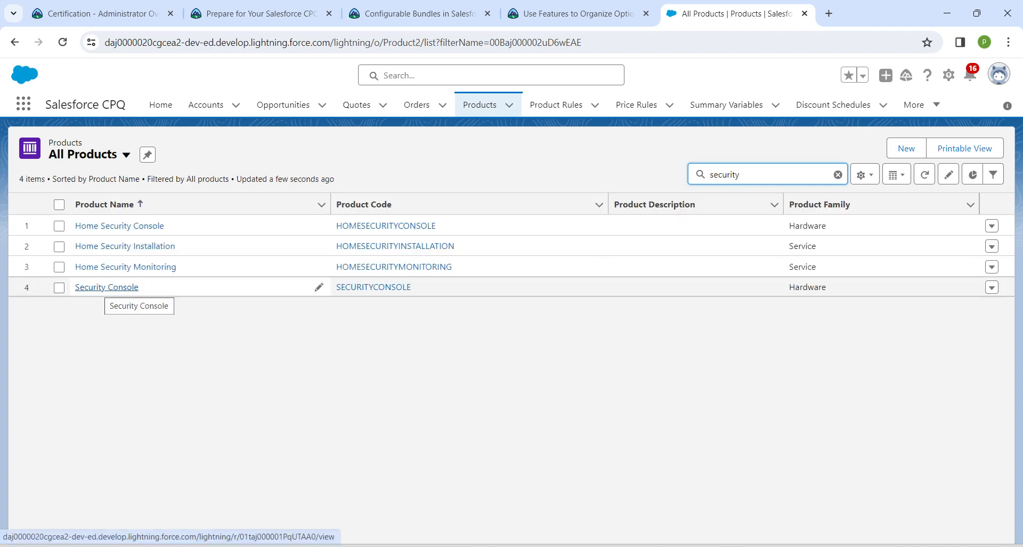
pyautogui.click(107, 288)
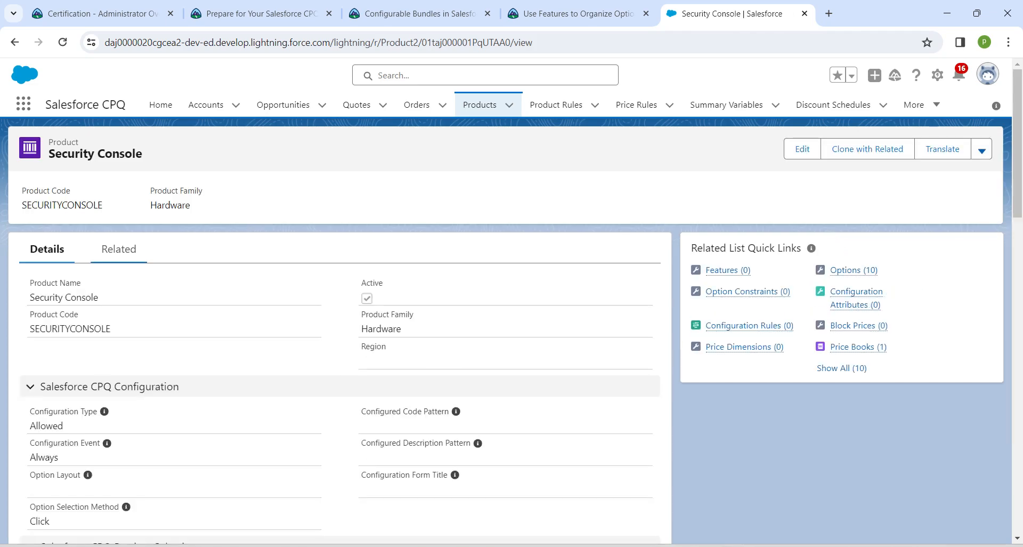
# Start a new feature on the Security Console product and name it Authenticators, copying the name from the Trailhead challenge requirements.
pyautogui.click(118, 248)
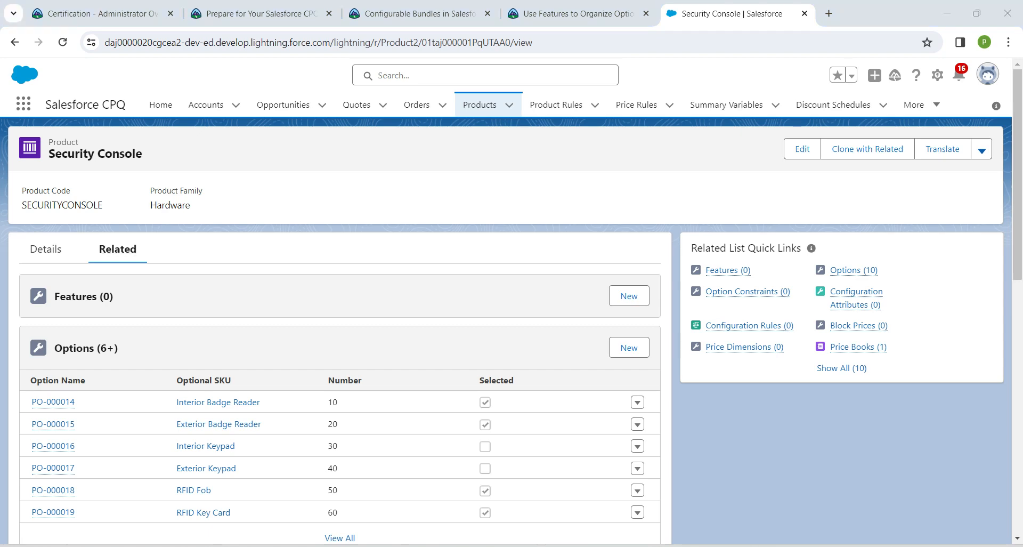
pyautogui.click(629, 296)
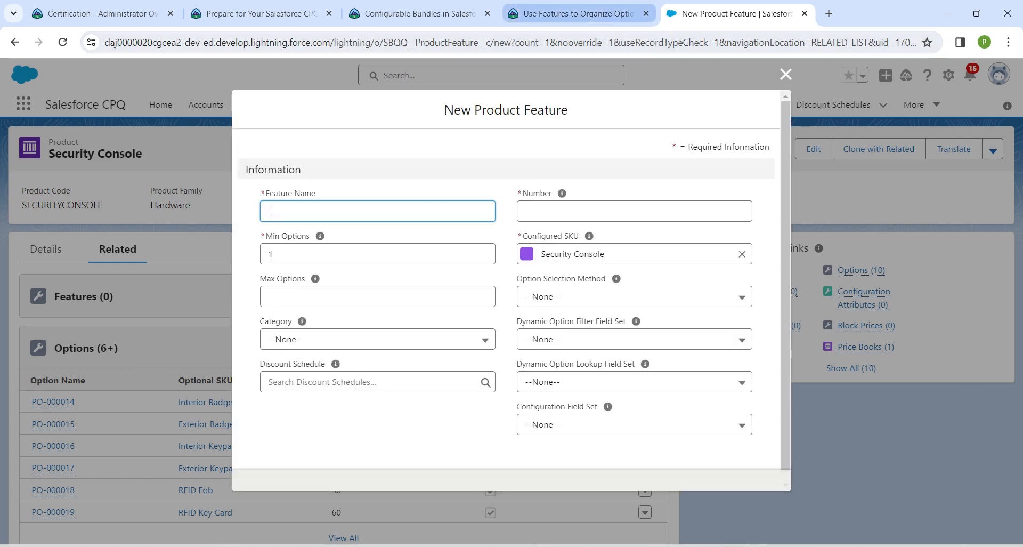
pyautogui.click(572, 14)
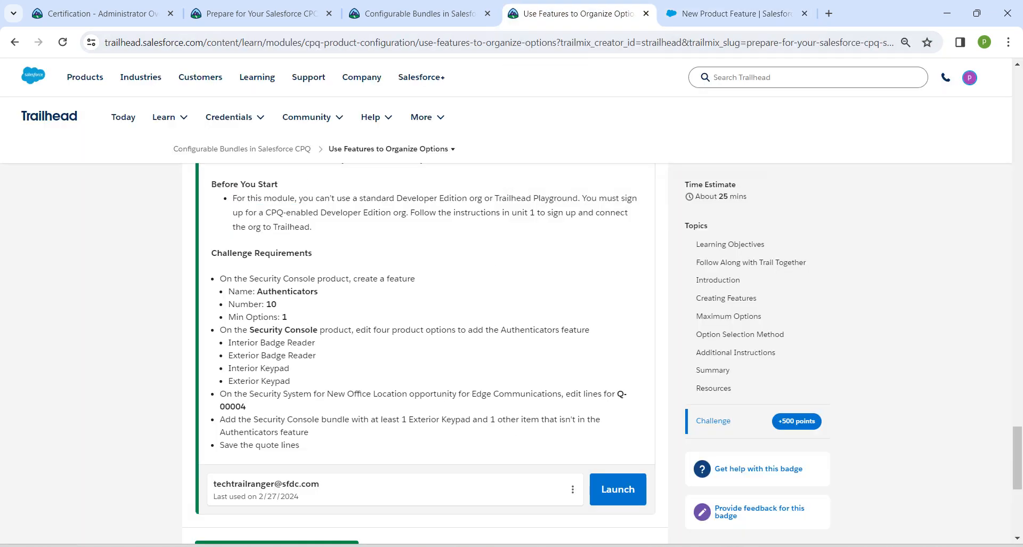
pyautogui.moveTo(258, 291); pyautogui.dragTo(318, 291)
pyautogui.hotkey('ctrl', 'c')
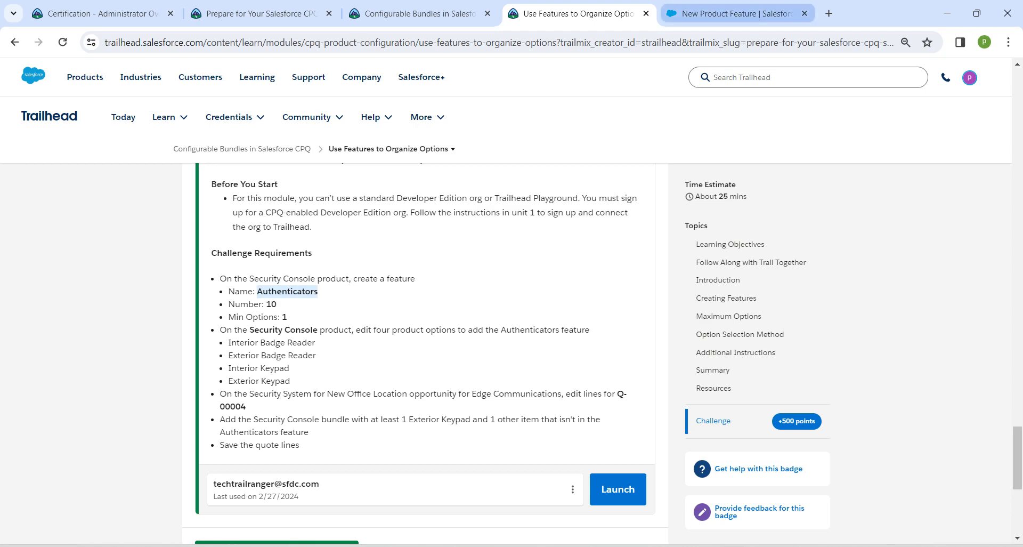
pyautogui.click(736, 13)
pyautogui.hotkey('ctrl', 'v')
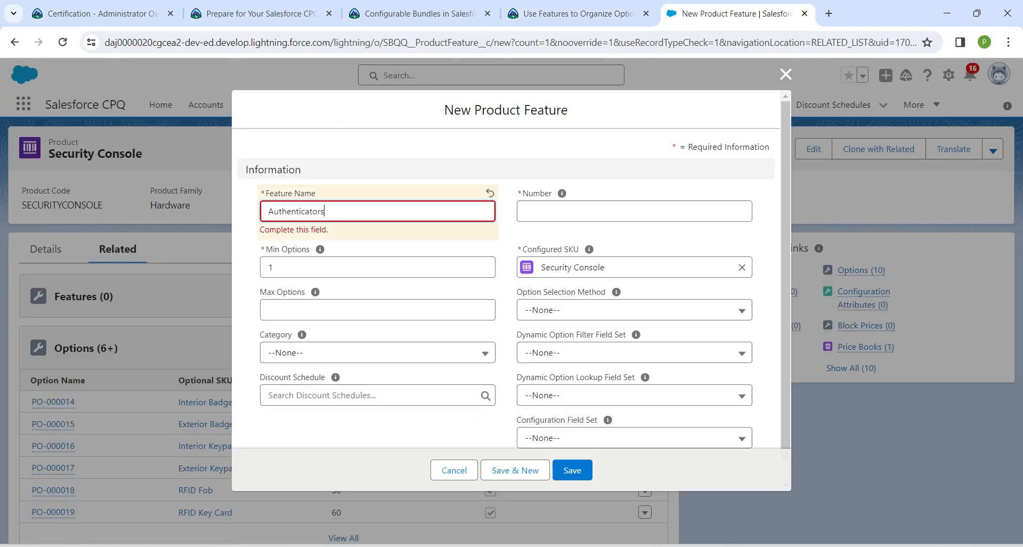
pyautogui.press('Tab')
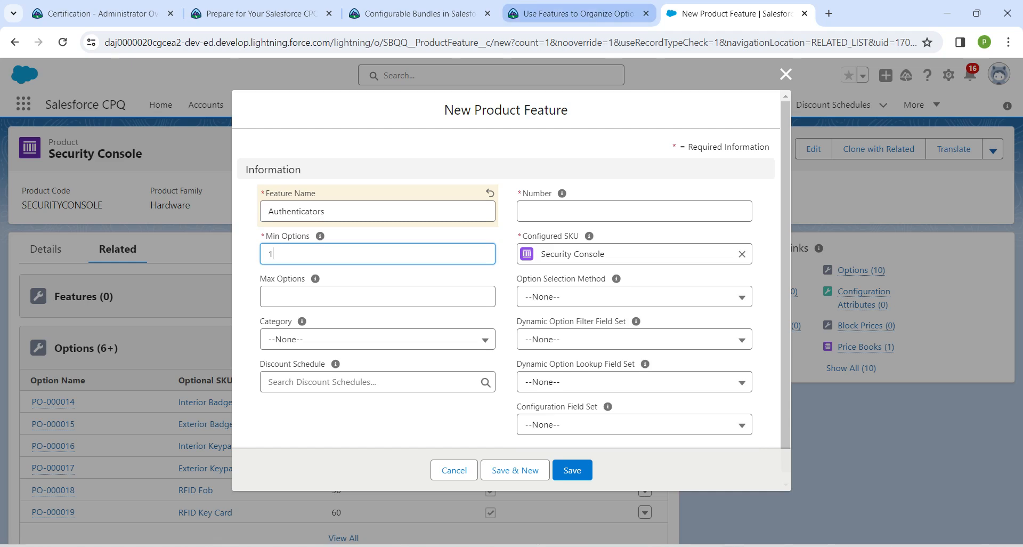
# Check the feature values against the Trailhead requirements, set the new feature's number to 10 and save it.
pyautogui.click(576, 13)
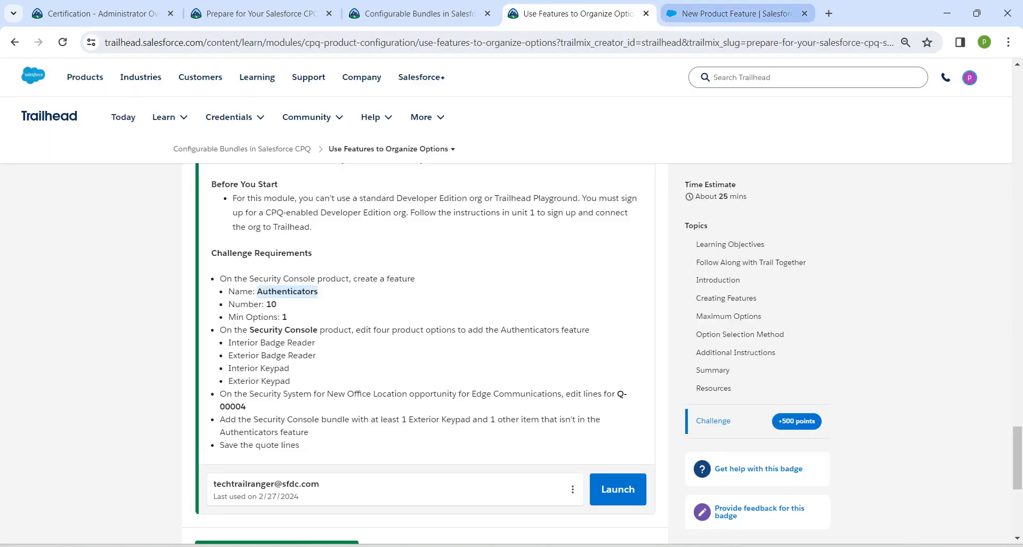
pyautogui.click(735, 14)
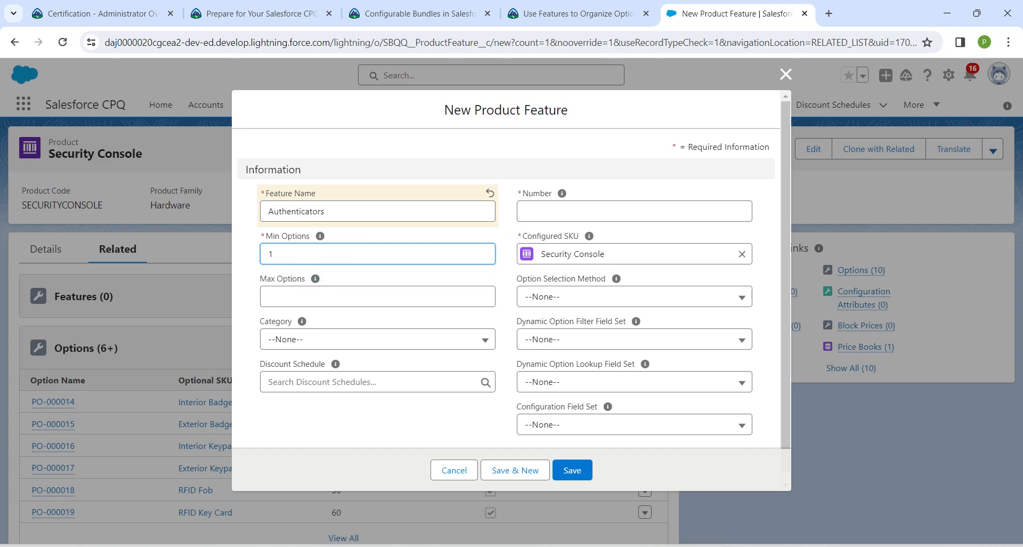
pyautogui.click(634, 211)
pyautogui.write('10')
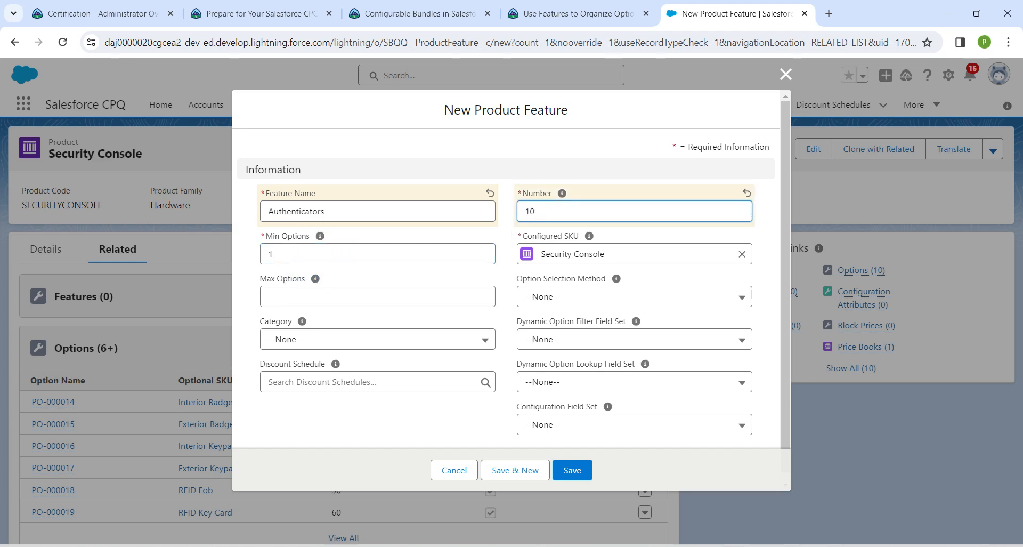
pyautogui.press('Tab')
pyautogui.click(573, 14)
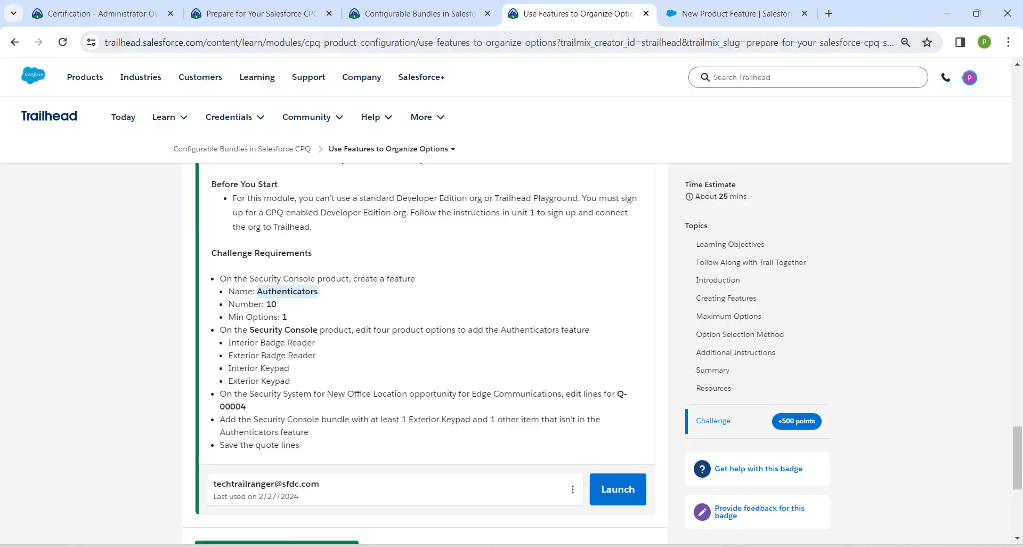
pyautogui.click(736, 13)
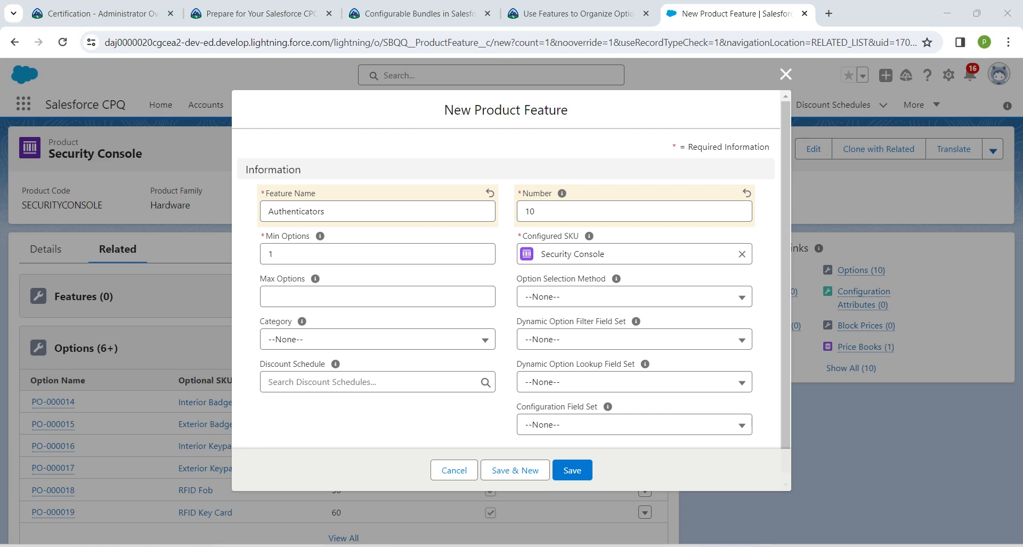
pyautogui.click(572, 470)
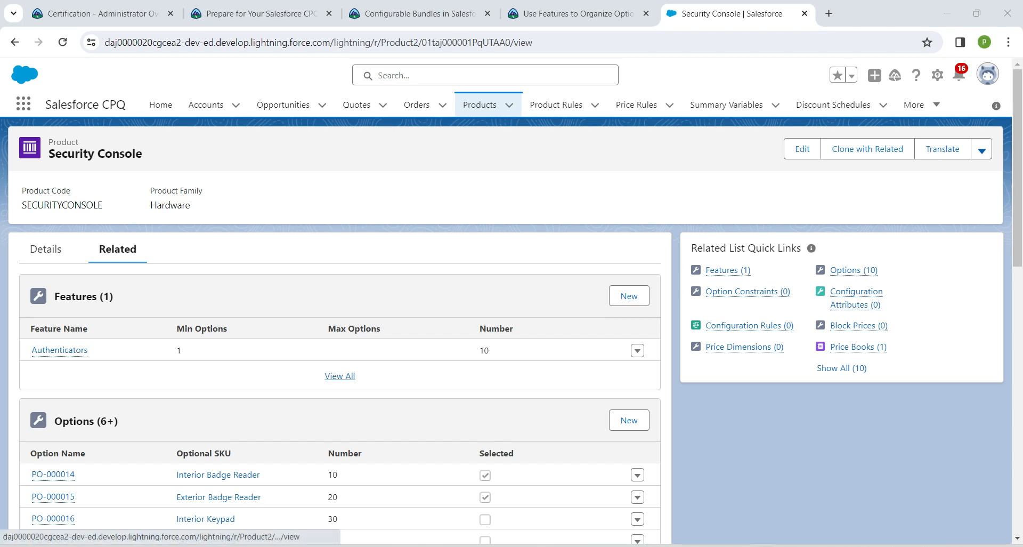
# Assign the Authenticators feature to the Interior Badge Reader option of Security Console and save the option.
pyautogui.scroll(-2, 339, 376)
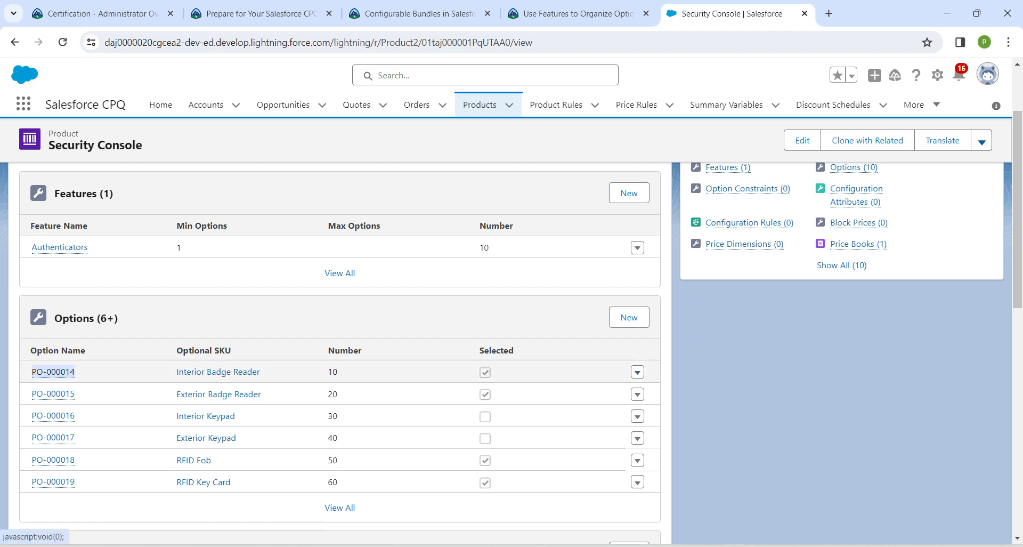
pyautogui.click(637, 372)
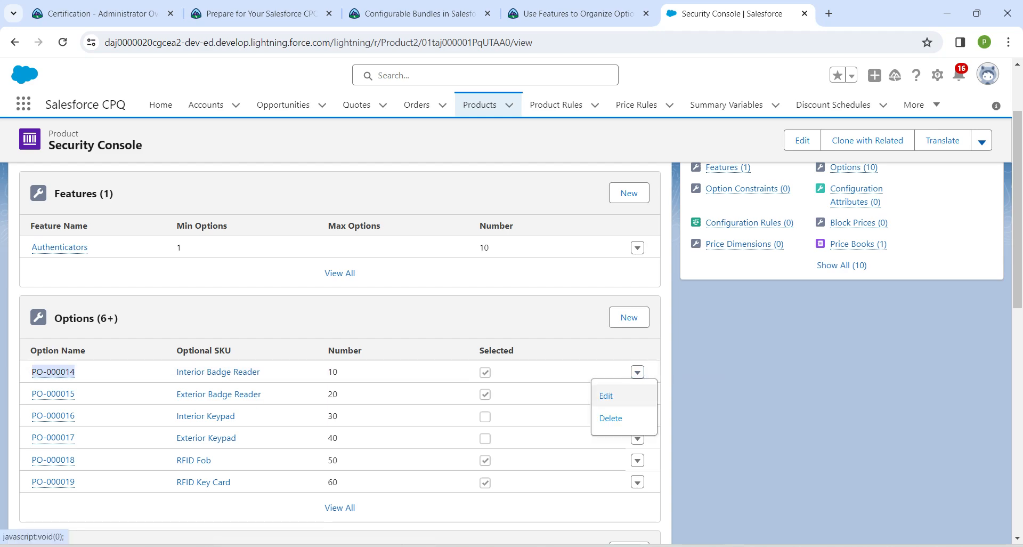
pyautogui.click(606, 396)
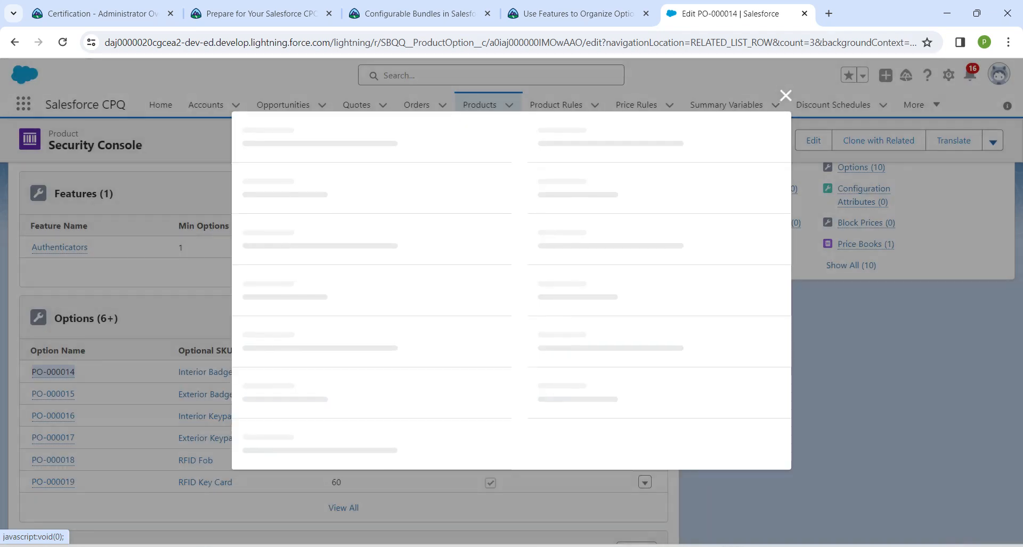
pyautogui.click(626, 276)
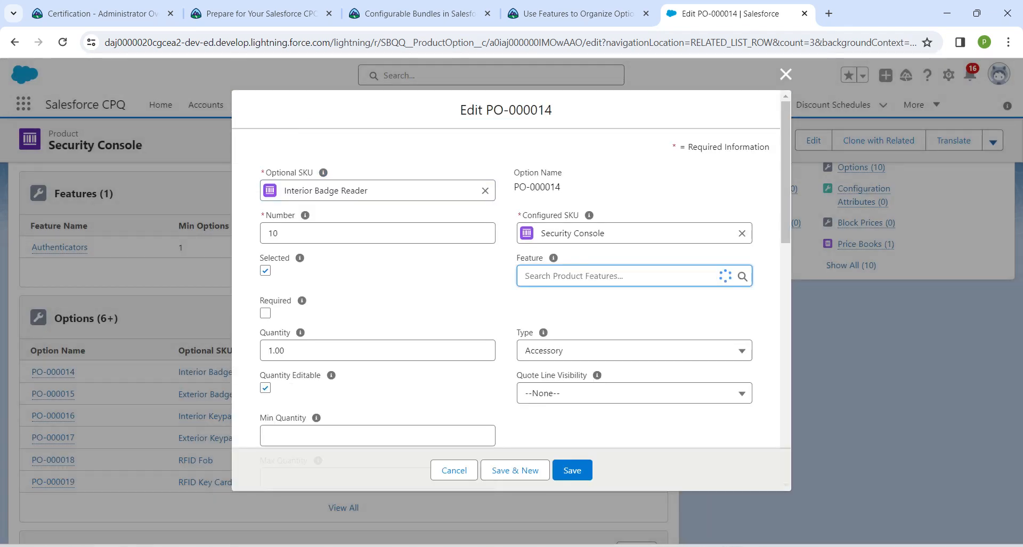
pyautogui.write('aut')
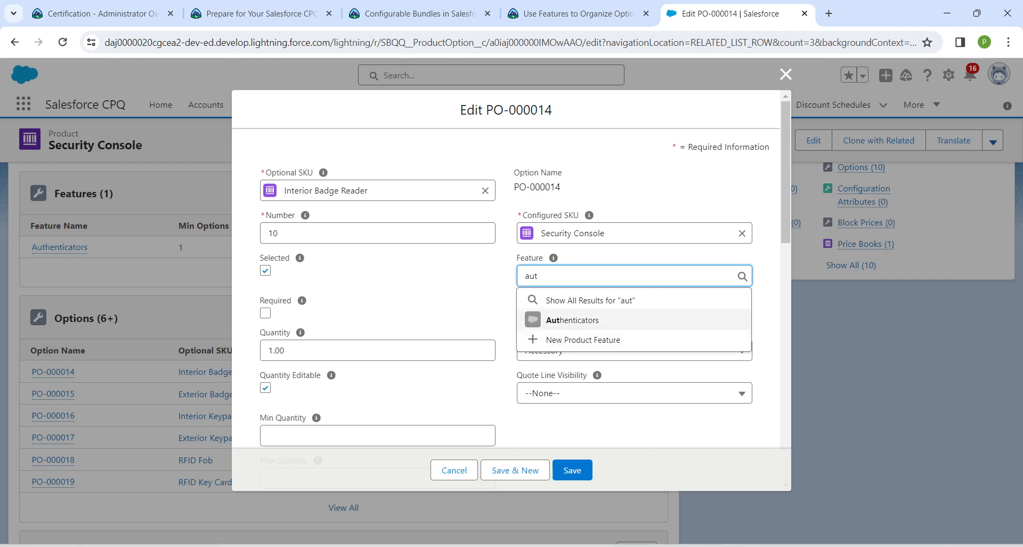
pyautogui.press('Return')
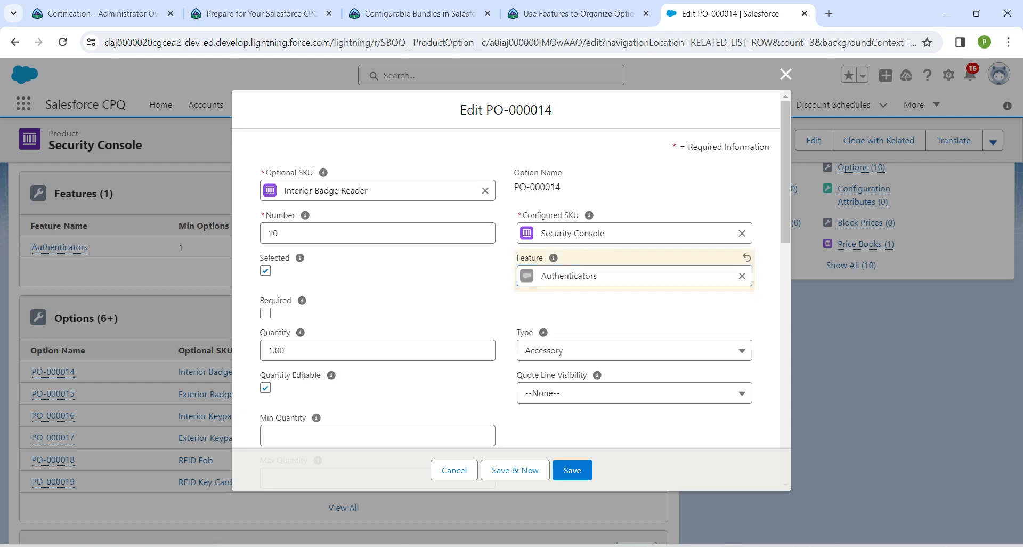
pyautogui.click(572, 469)
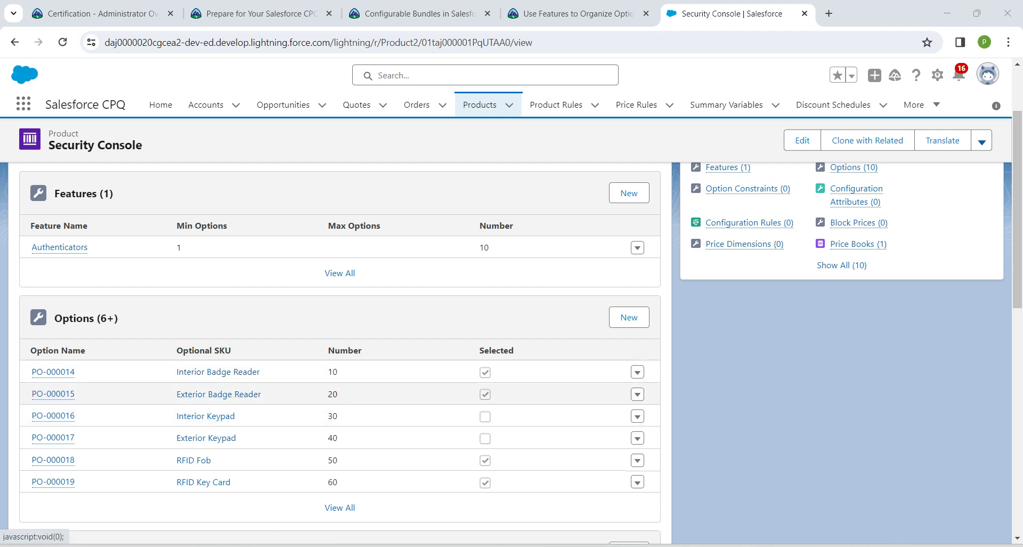
# Assign the Authenticators feature to the Exterior Badge Reader option of Security Console and save the option.
pyautogui.click(638, 394)
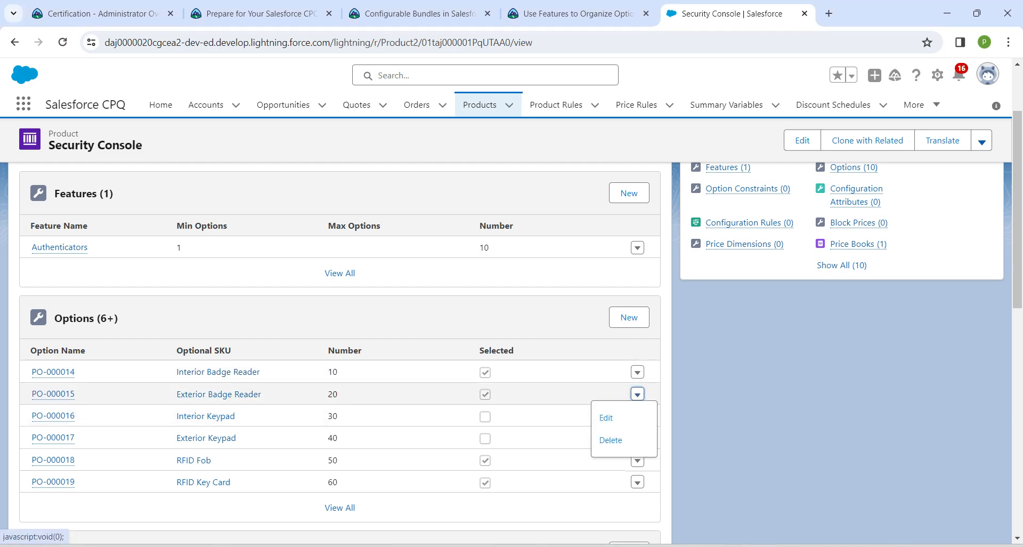
pyautogui.click(605, 417)
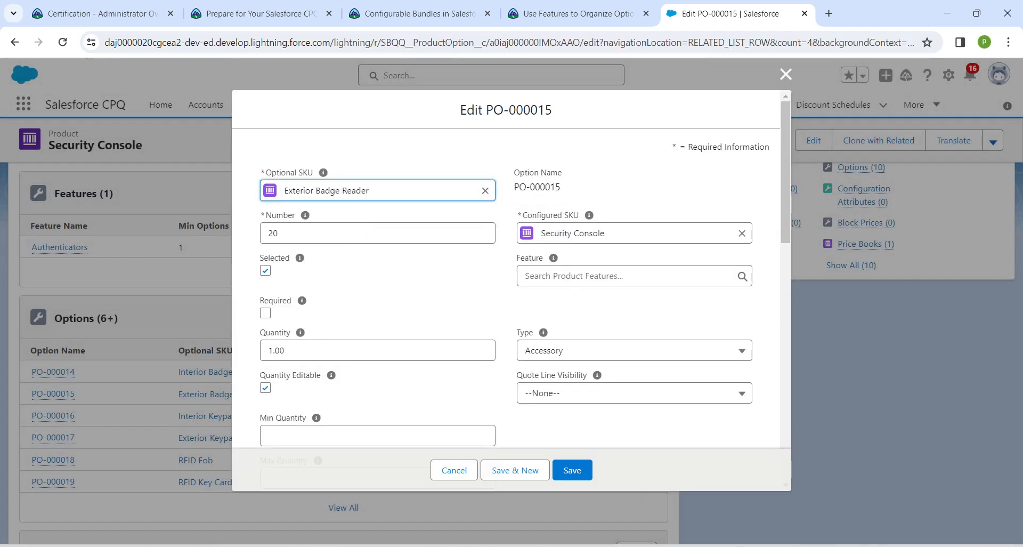
pyautogui.click(628, 276)
pyautogui.write('authe')
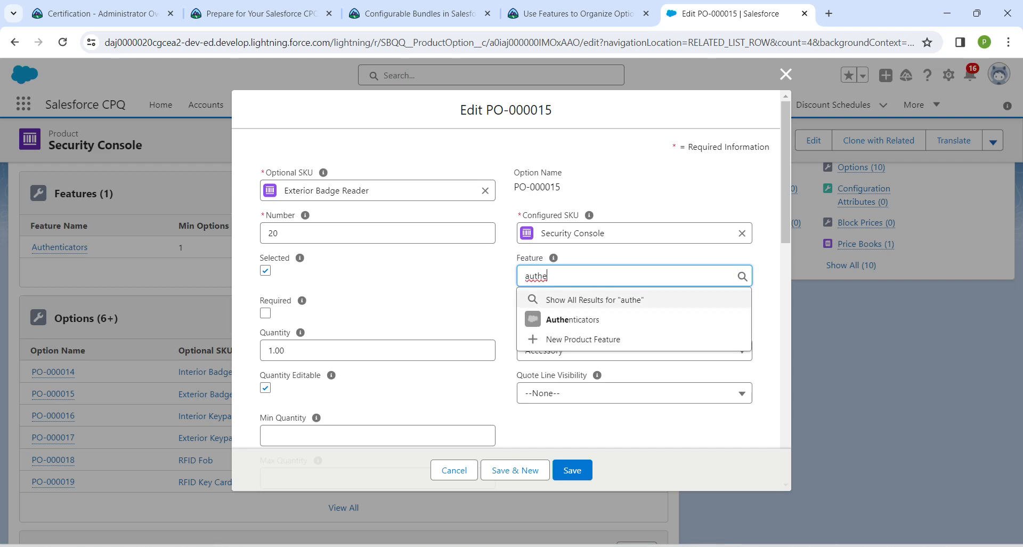
pyautogui.press('Down')
pyautogui.press('Return')
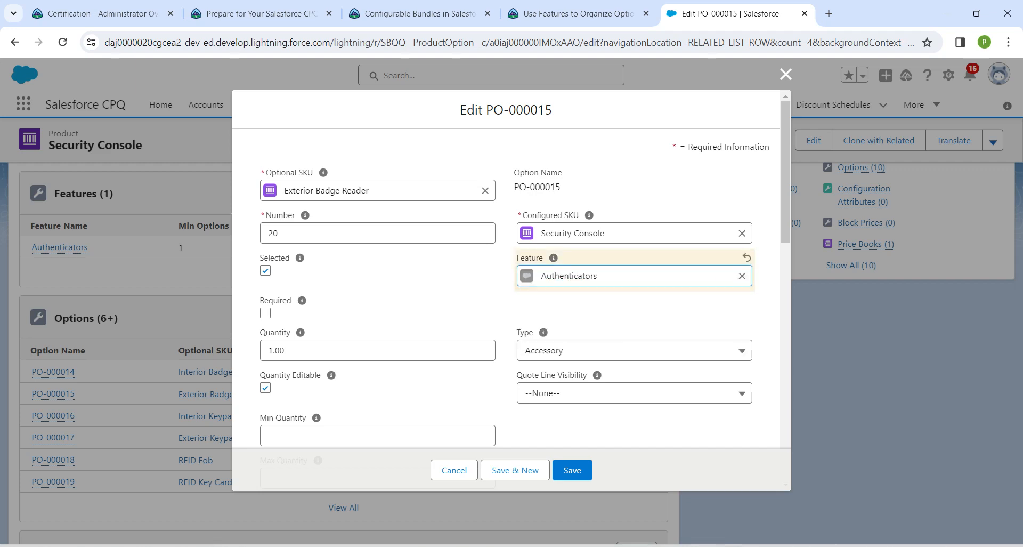
pyautogui.click(573, 470)
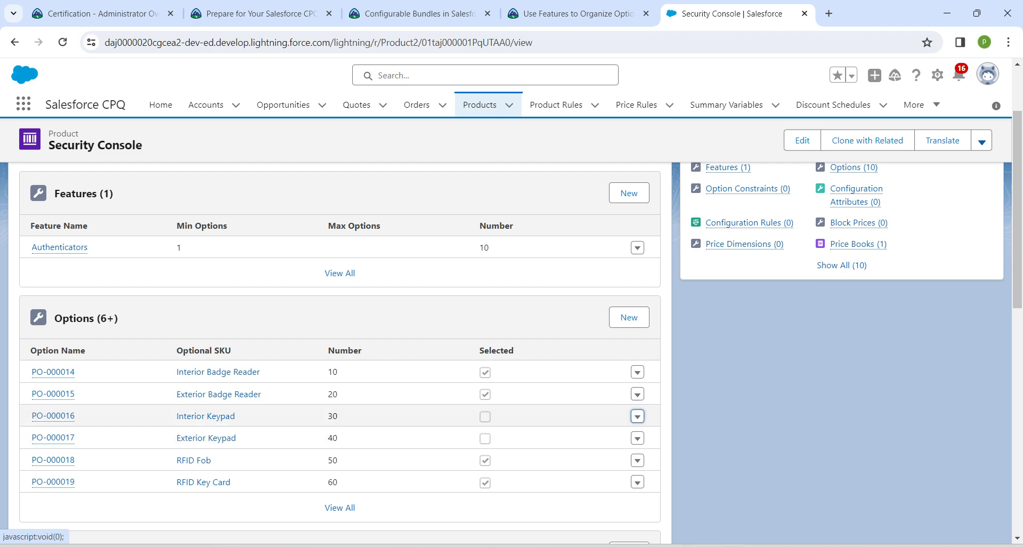
# Assign the Authenticators feature to the Interior Keypad option of Security Console and save the option.
pyautogui.click(637, 415)
pyautogui.click(607, 440)
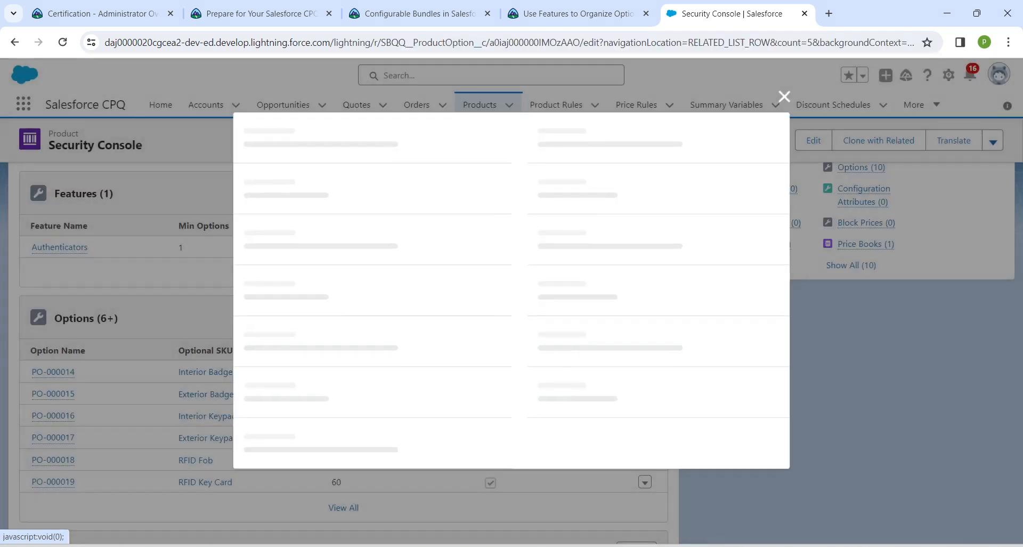
pyautogui.click(613, 276)
pyautogui.write('a')
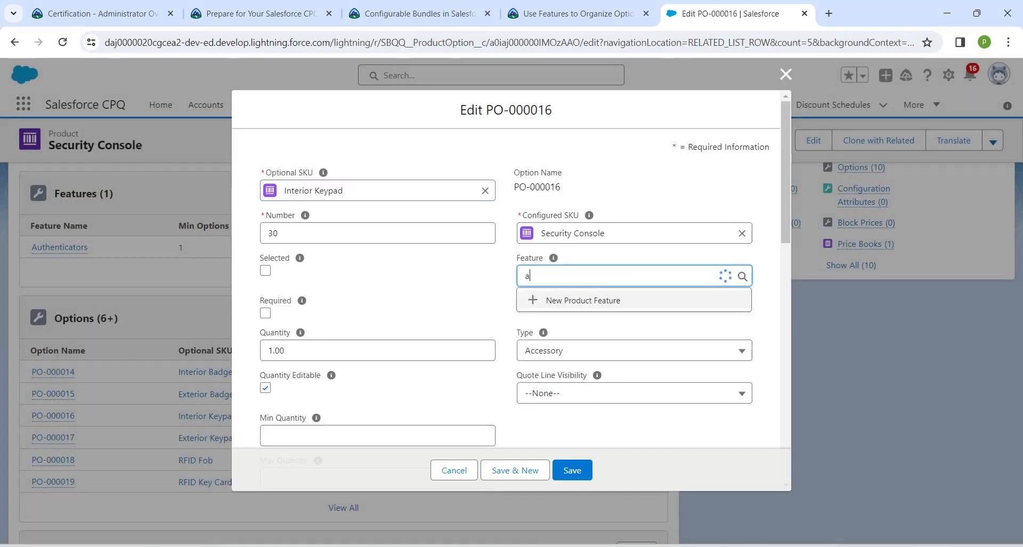
pyautogui.write('uthe')
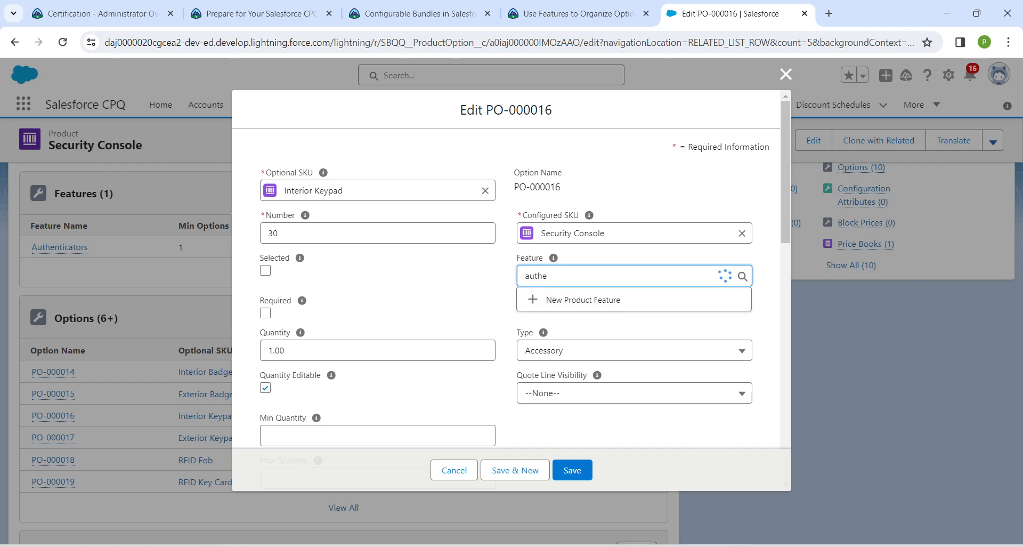
pyautogui.click(576, 321)
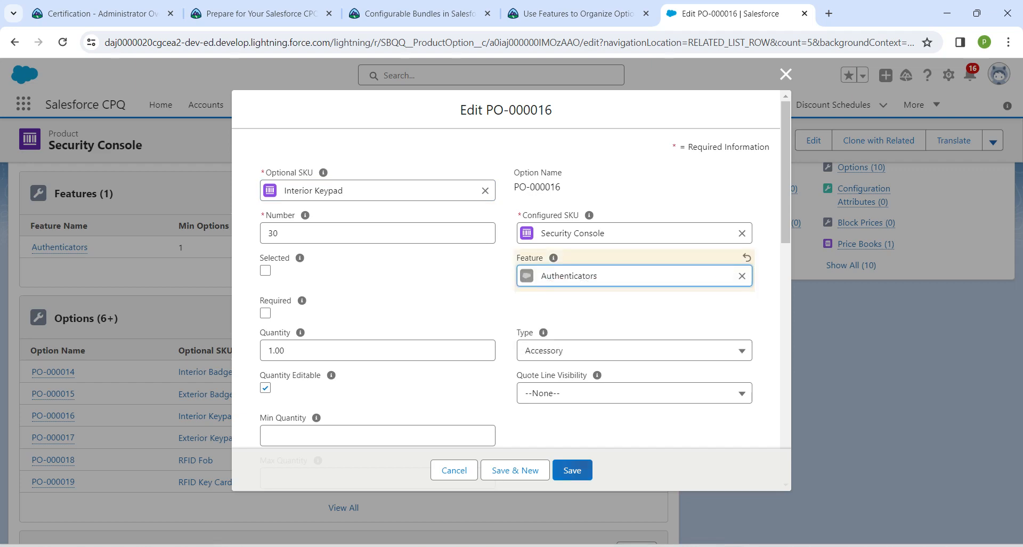
pyautogui.click(572, 470)
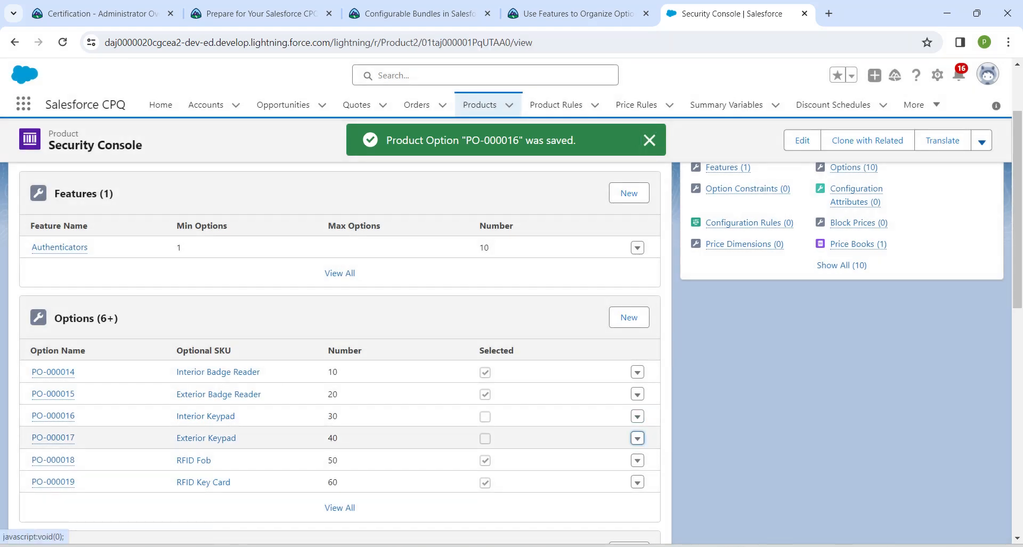
# Assign the Authenticators feature to the Exterior Keypad option of Security Console and save the option.
pyautogui.click(638, 438)
pyautogui.click(608, 450)
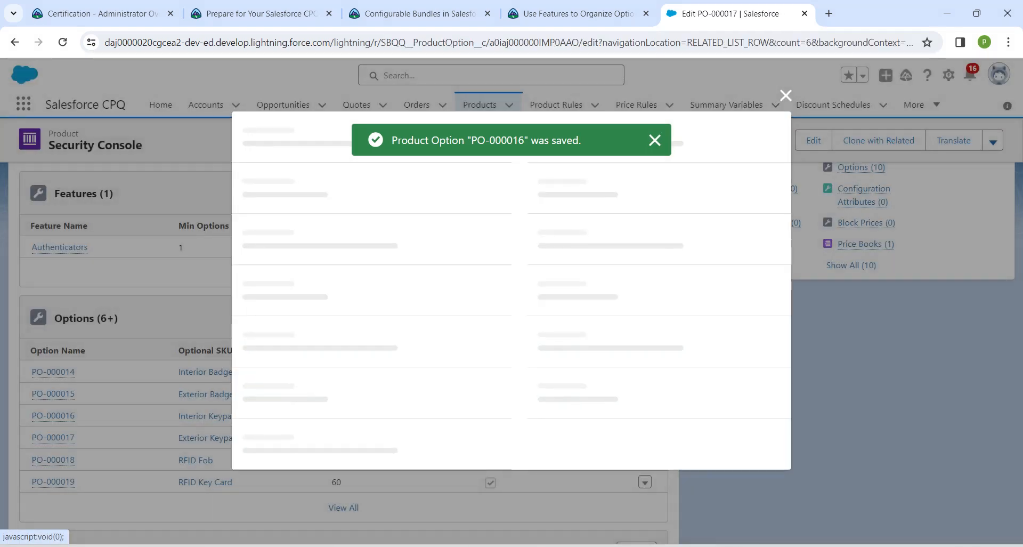
pyautogui.write('aute')
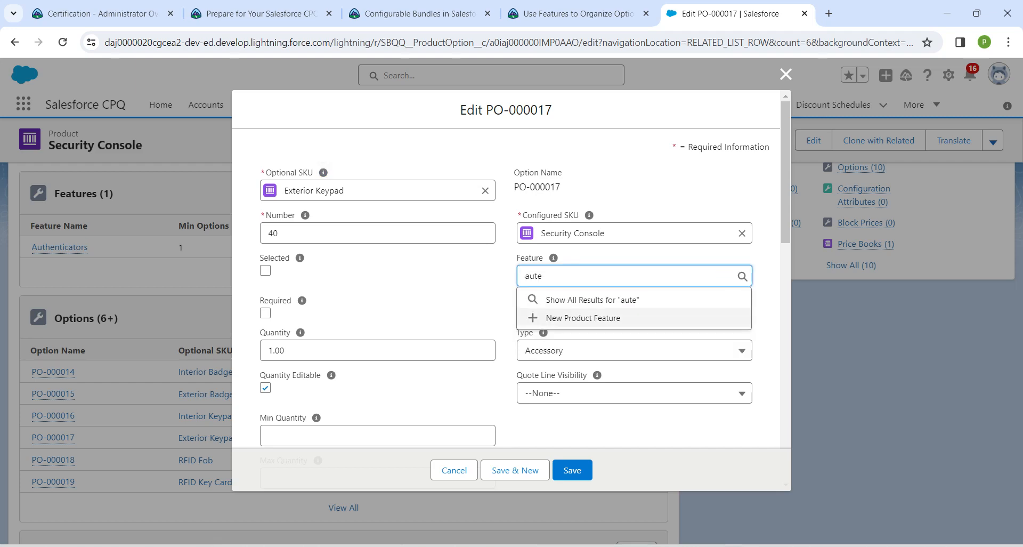
pyautogui.press('BackSpace')
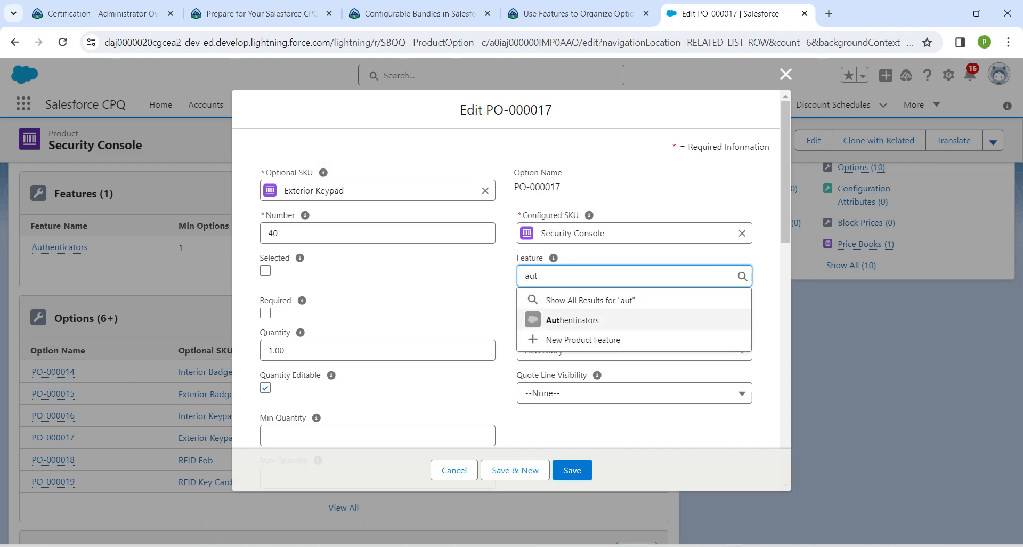
pyautogui.click(573, 320)
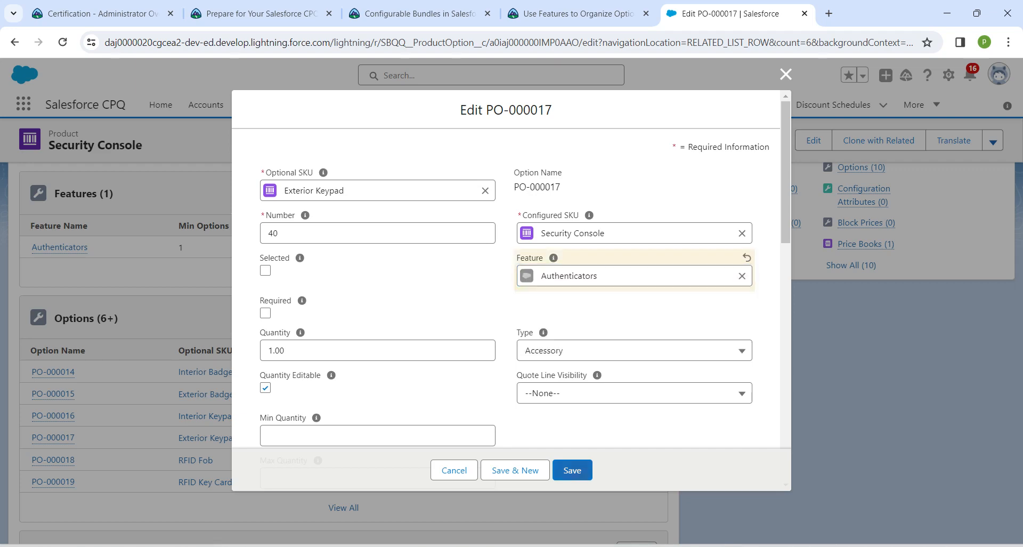
pyautogui.click(572, 470)
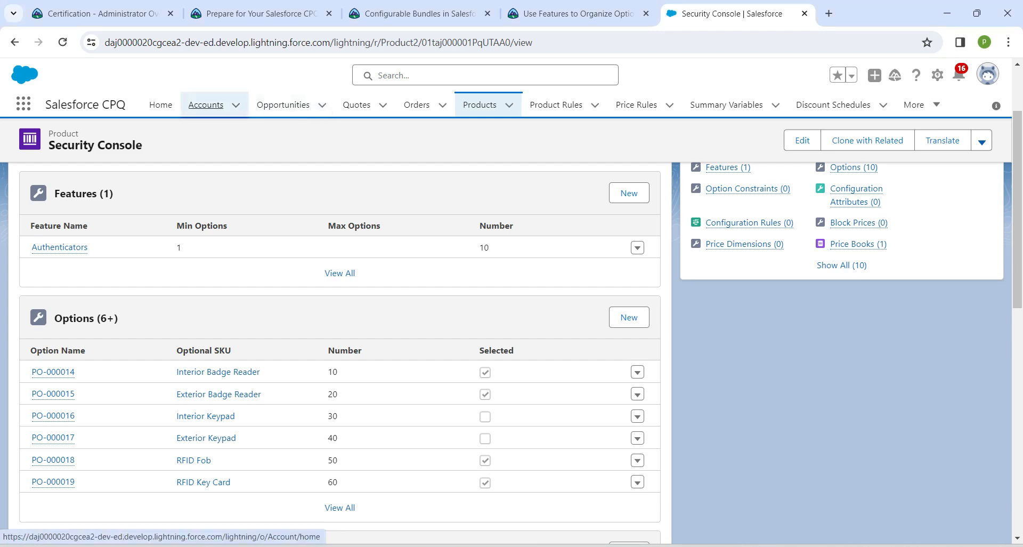
# Open the Security System for New Office Location opportunity from the Edge Communications account's related records.
pyautogui.click(206, 105)
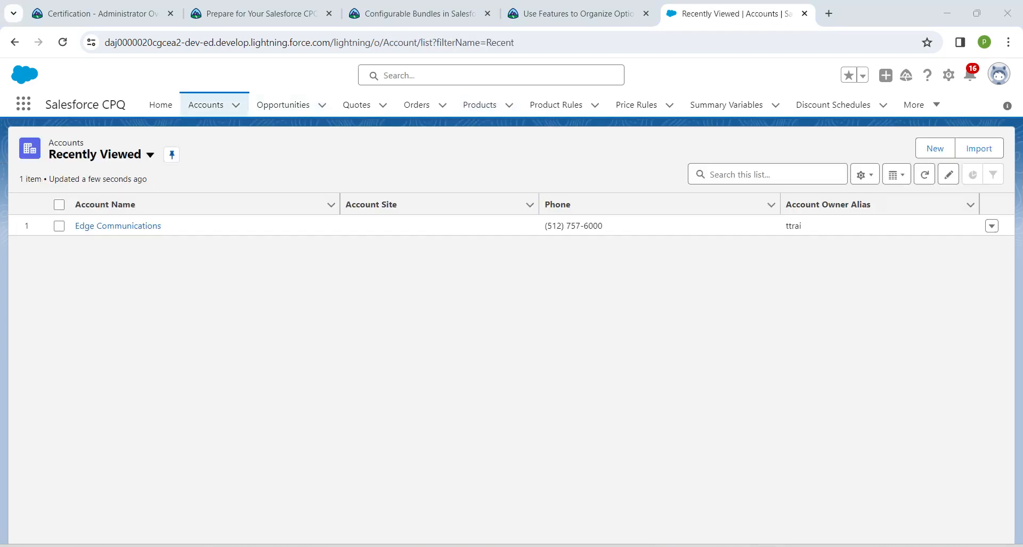
pyautogui.click(119, 225)
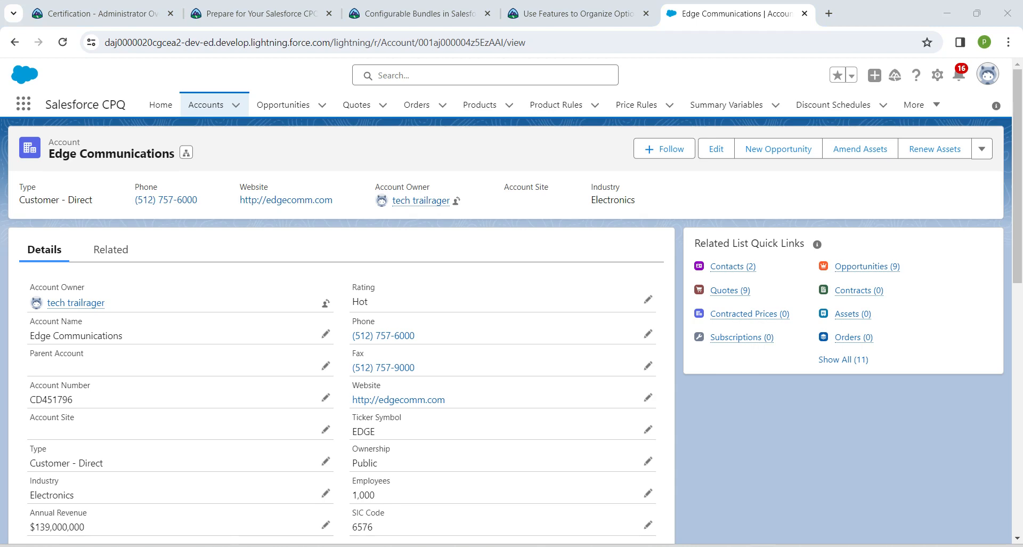
pyautogui.click(111, 250)
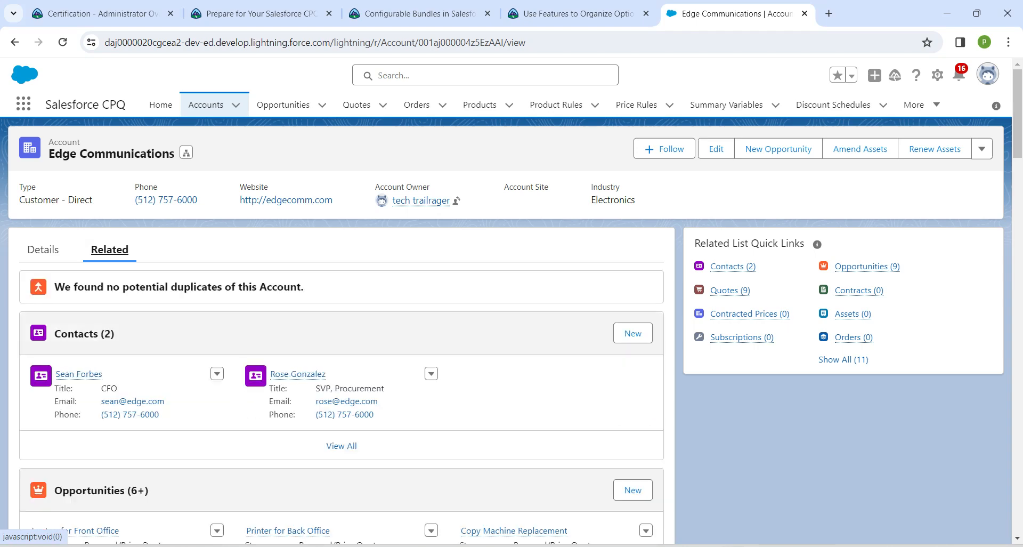
pyautogui.scroll(-4, 341, 330)
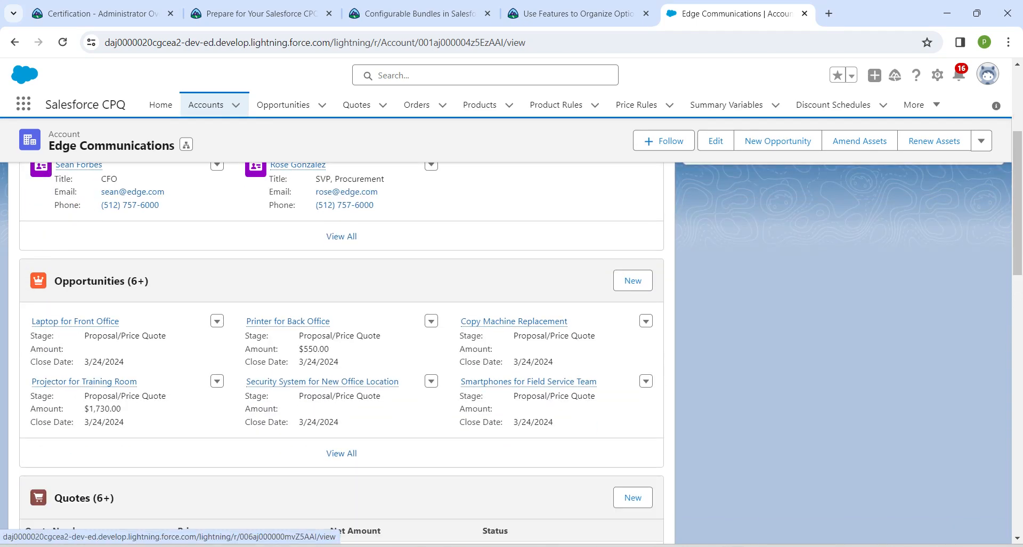
pyautogui.moveTo(322, 382)
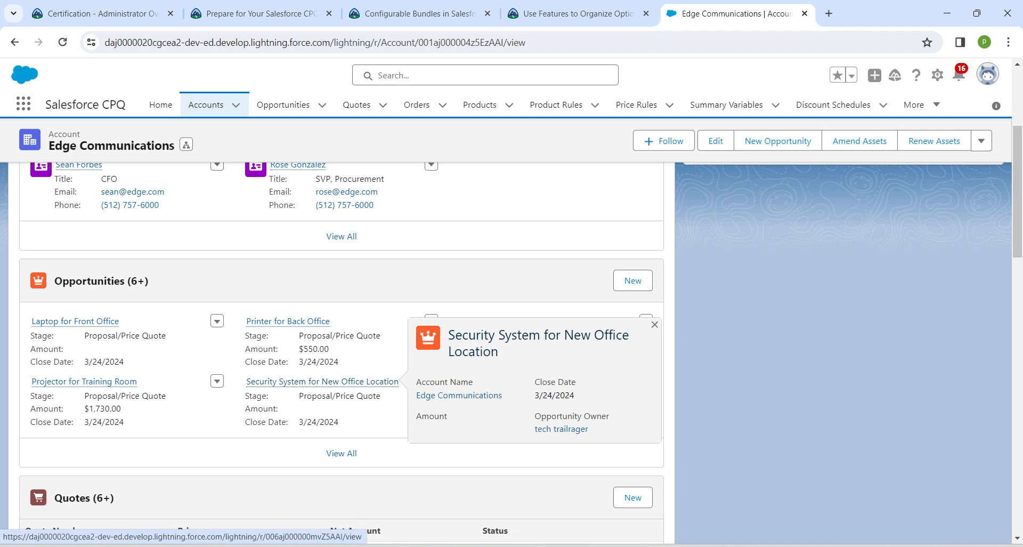
pyautogui.click(322, 382)
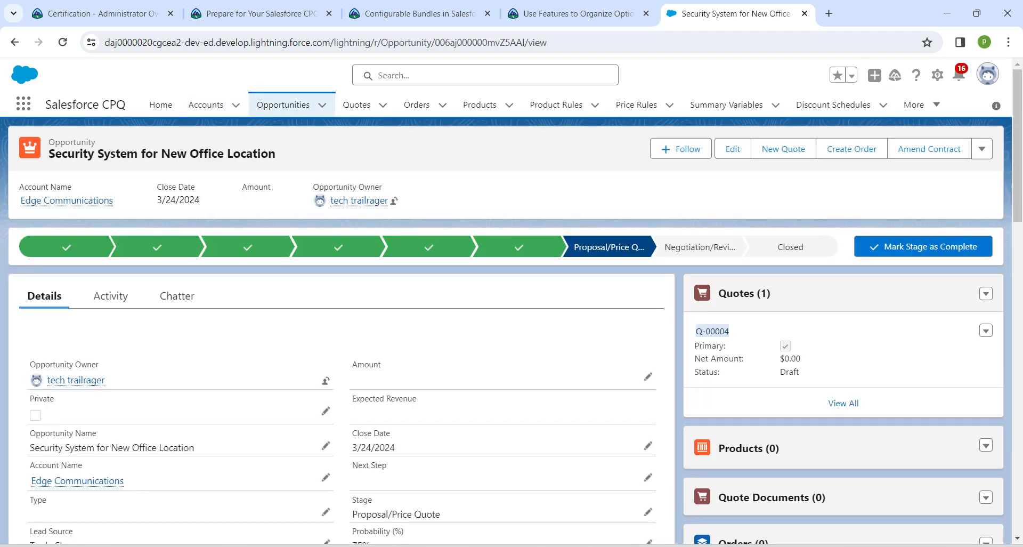
# Open the opportunity's quote Q-00004 and start editing its quote lines.
pyautogui.moveTo(713, 331)
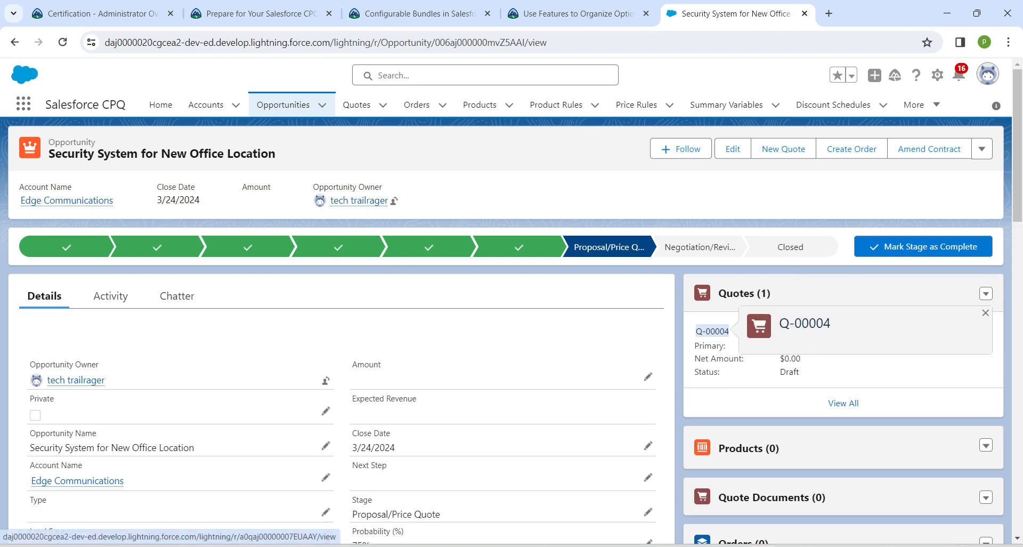
pyautogui.click(712, 331)
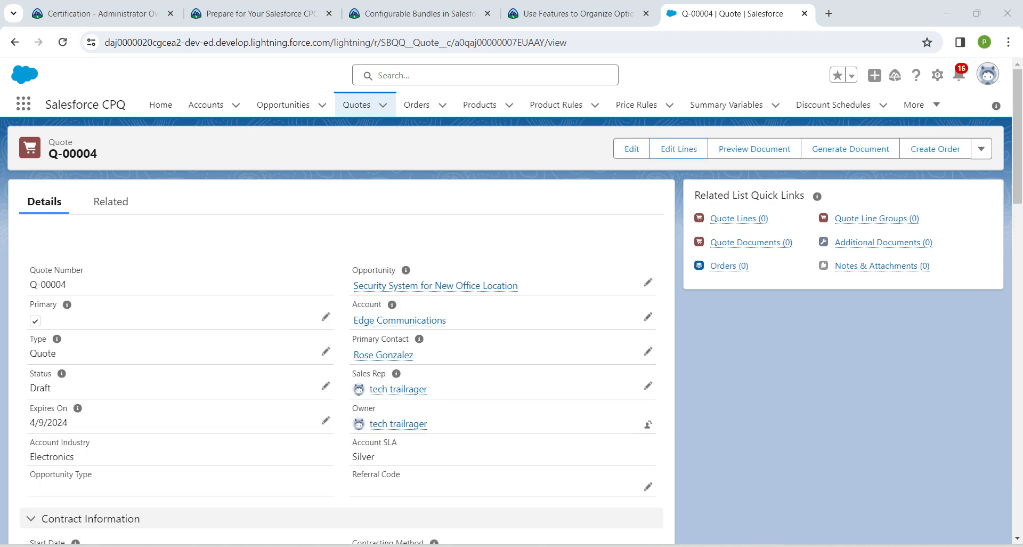
pyautogui.click(679, 149)
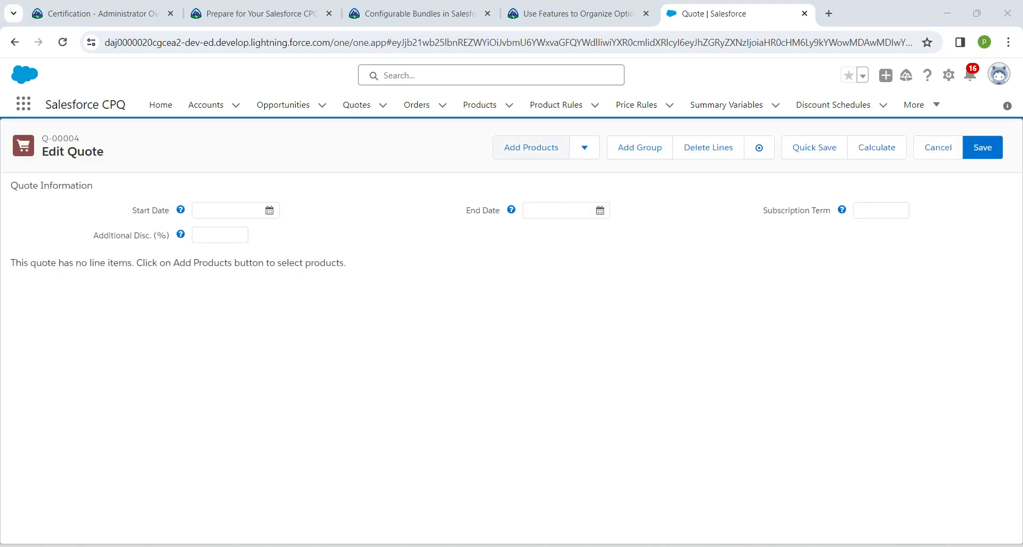
# Search the product list for "security" and add the Security Console bundle to quote Q-00004.
pyautogui.click(532, 148)
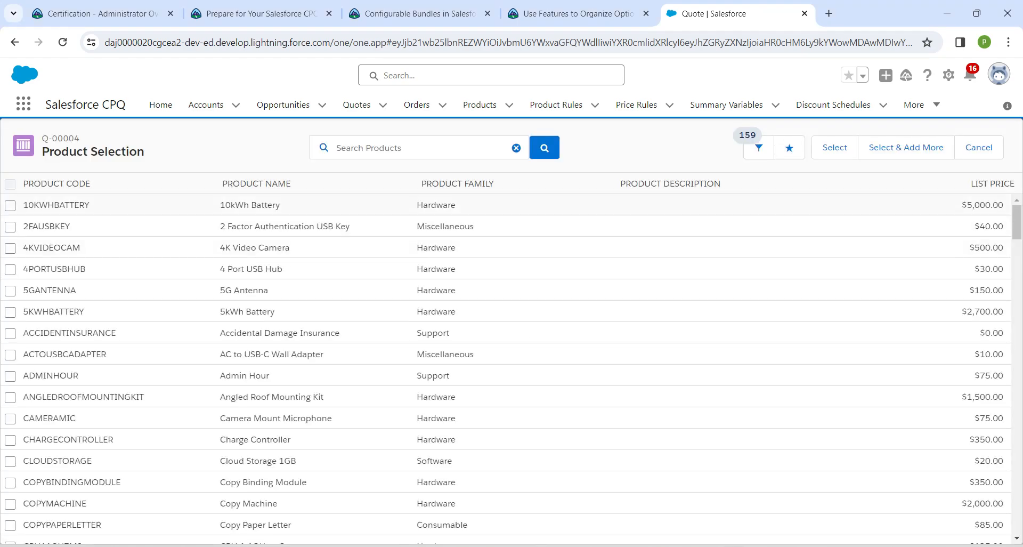
pyautogui.click(416, 148)
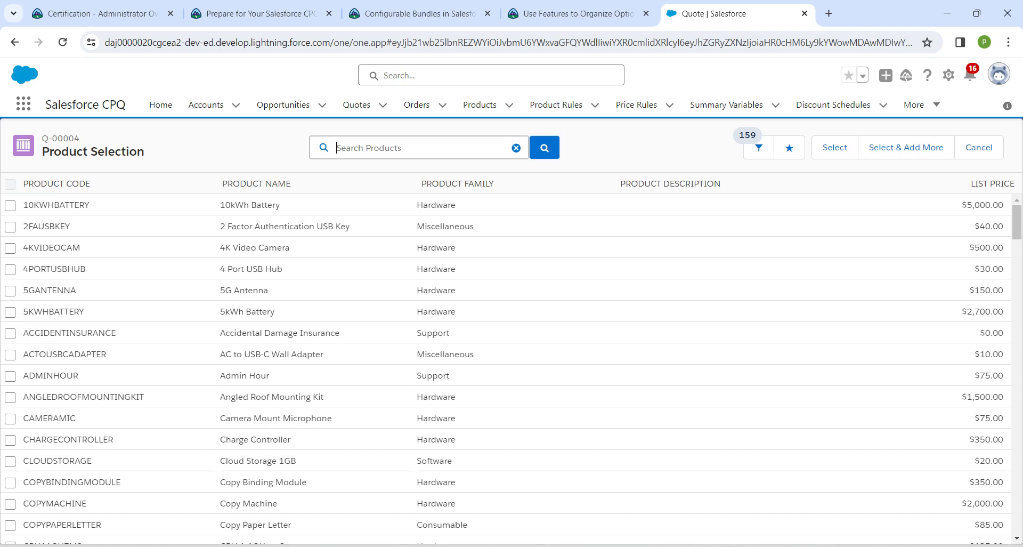
pyautogui.write('e')
pyautogui.press('BackSpace')
pyautogui.write('secuity')
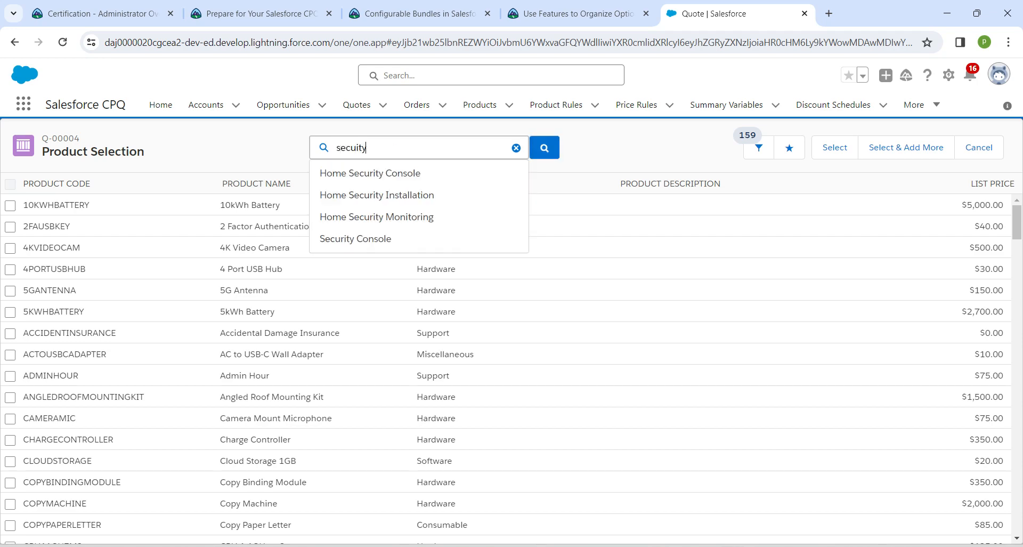
pyautogui.press('Return')
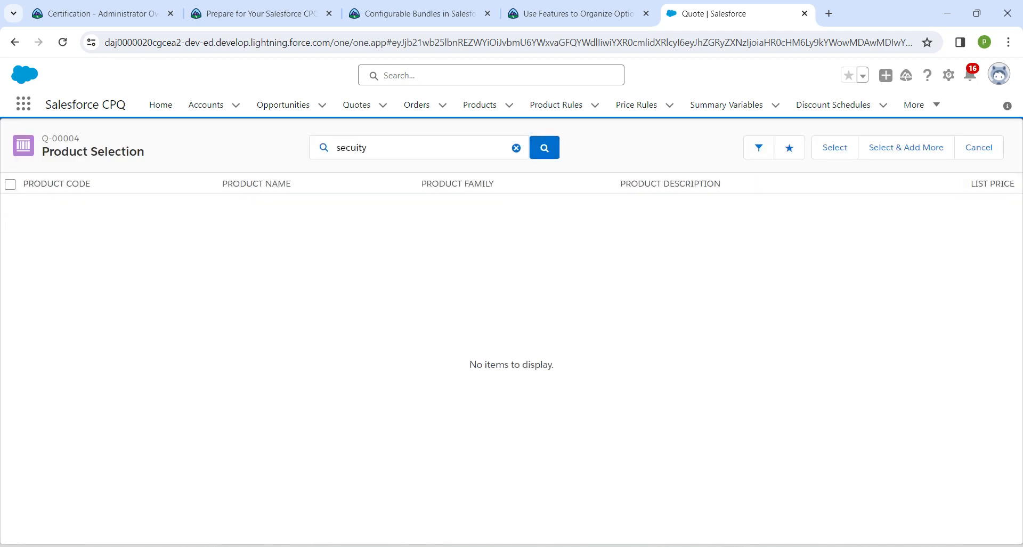
pyautogui.click(368, 148)
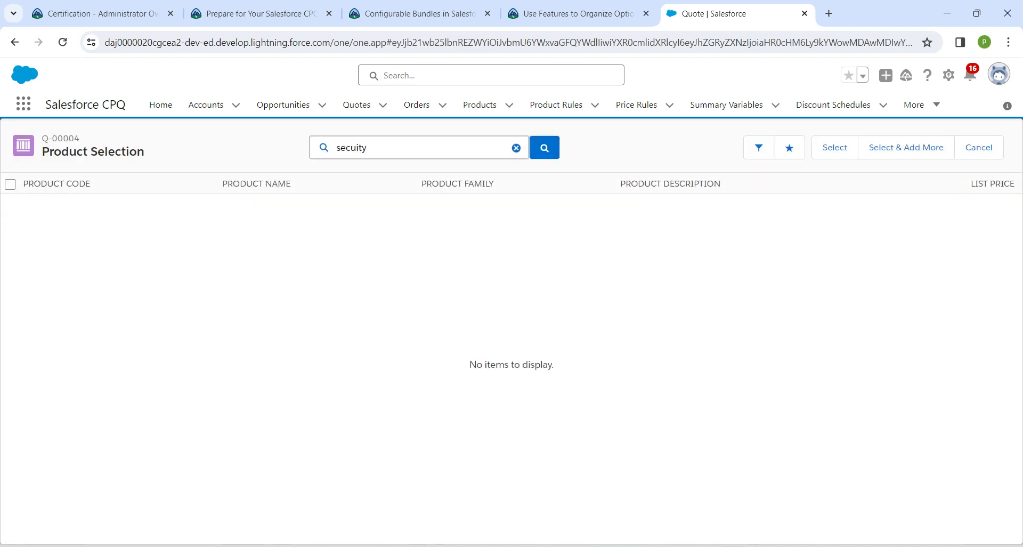
pyautogui.write('r')
pyautogui.press('Return')
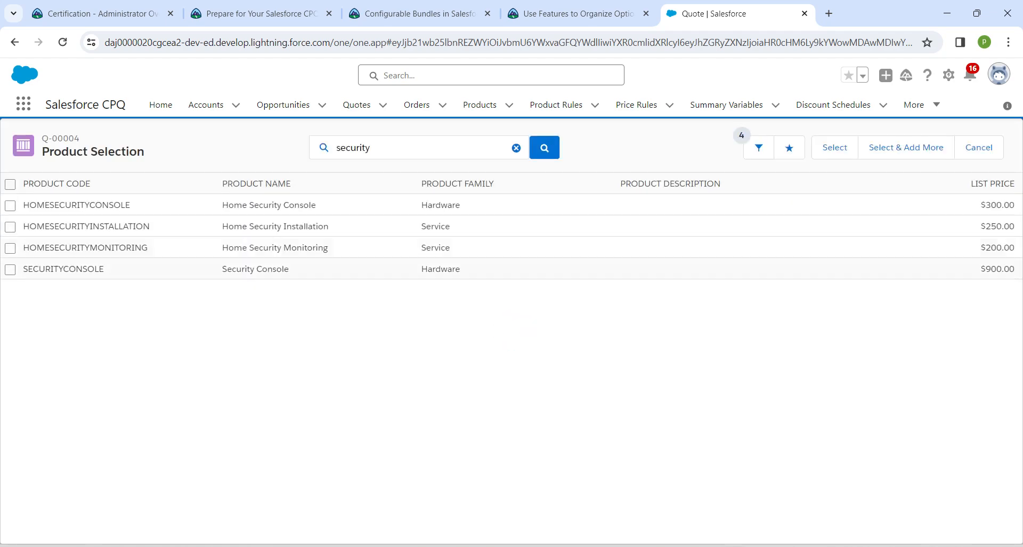
pyautogui.click(10, 269)
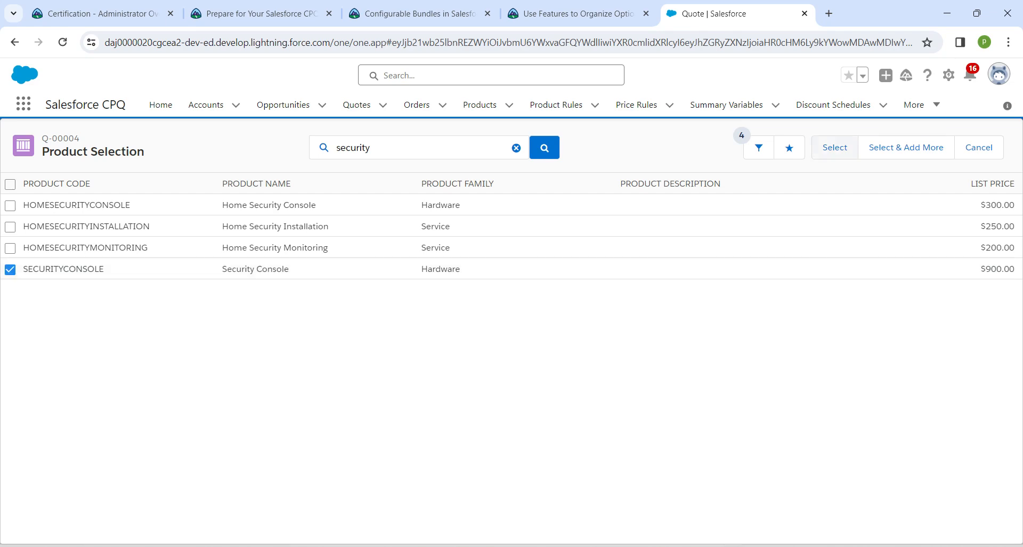
pyautogui.click(835, 147)
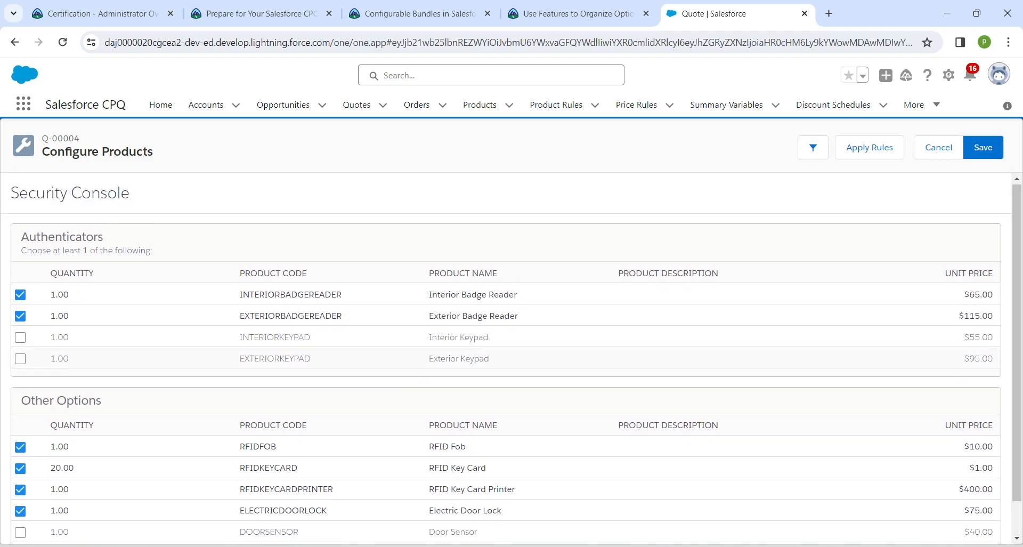
# Include the Exterior Keypad from the Authenticators feature in the Security Console bundle and save the configuration and quote lines.
pyautogui.click(20, 358)
pyautogui.press('Return')
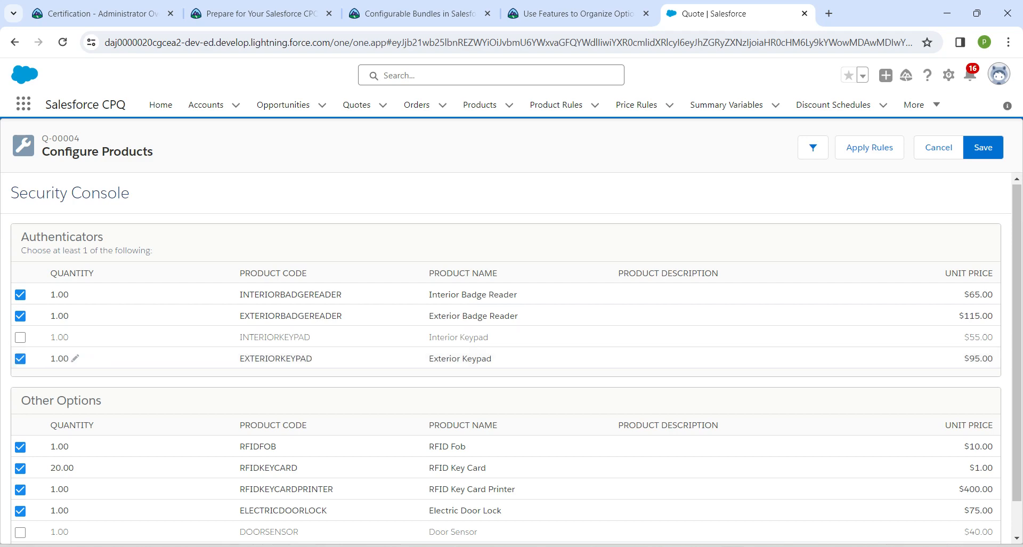
pyautogui.click(983, 147)
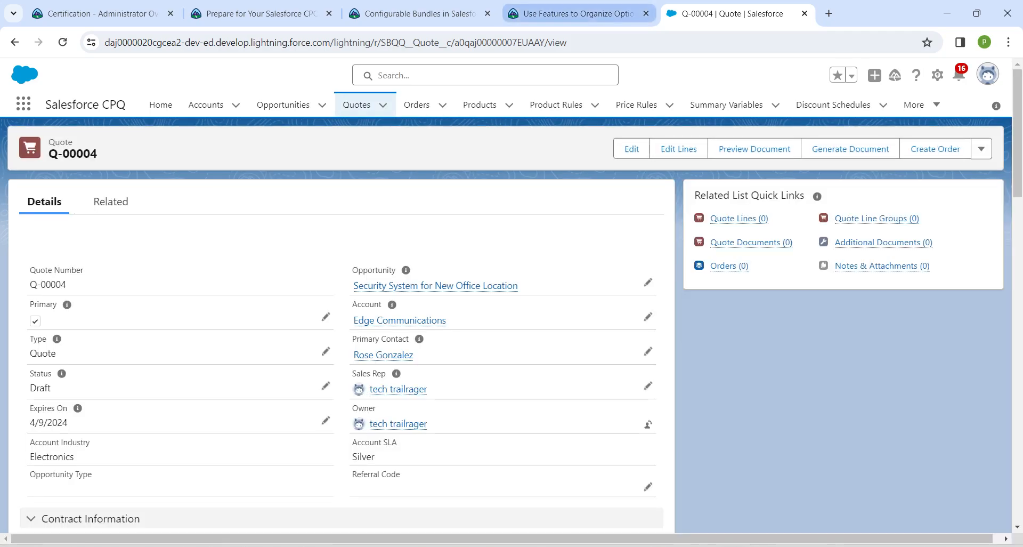
# Switch to the Trailhead unit Use Features to Organize Options and submit its challenge for checking.
pyautogui.click(572, 13)
pyautogui.scroll(-3, 512, 320)
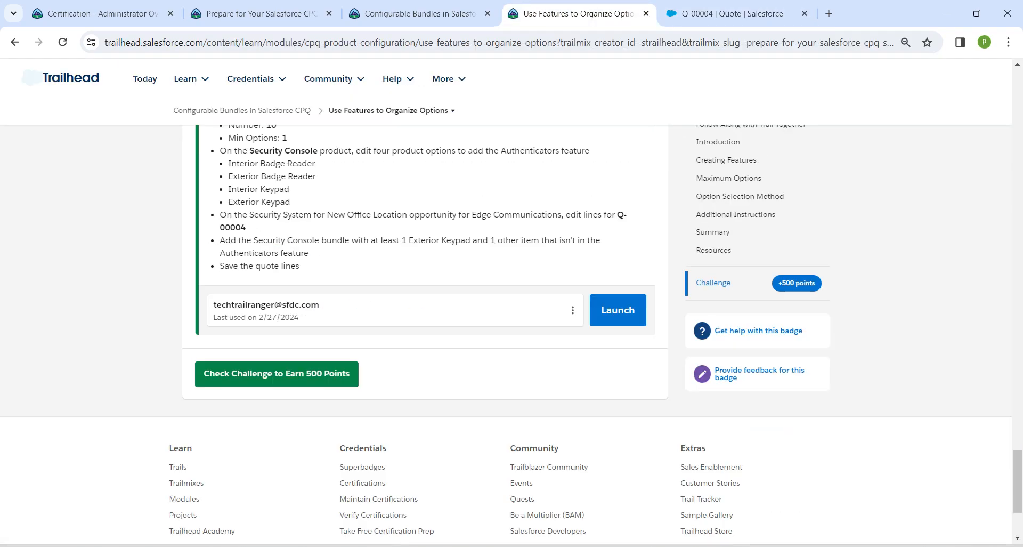
pyautogui.click(276, 363)
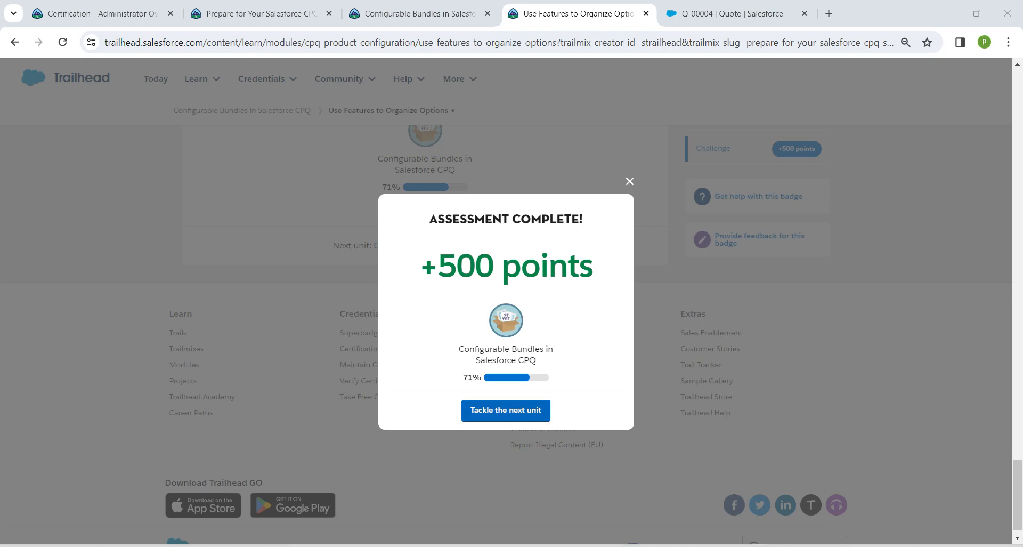
# Proceed to the next Trailhead unit, then reload the Configurable Bundles in Salesforce CPQ module page to refresh its progress.
pyautogui.click(505, 411)
pyautogui.click(415, 13)
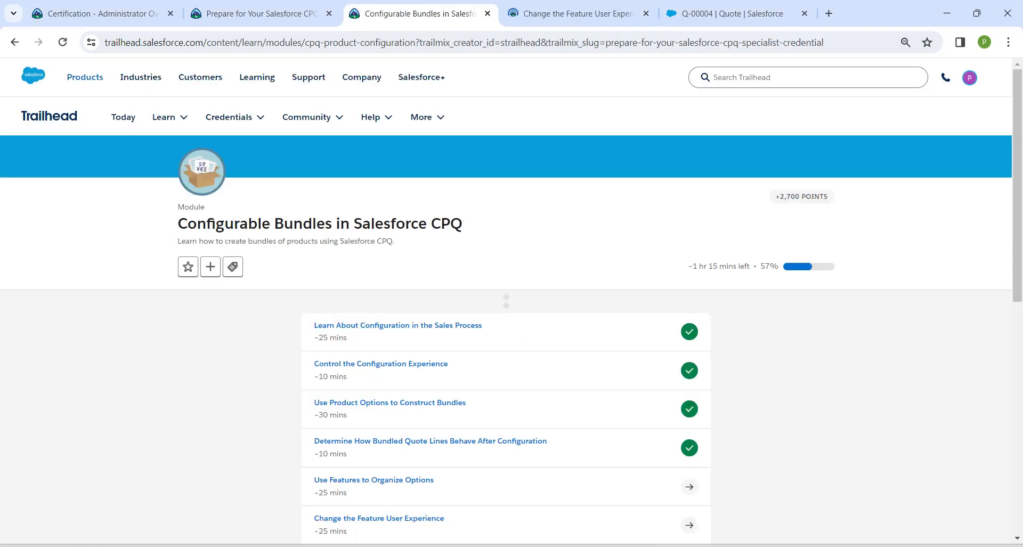
pyautogui.click(62, 42)
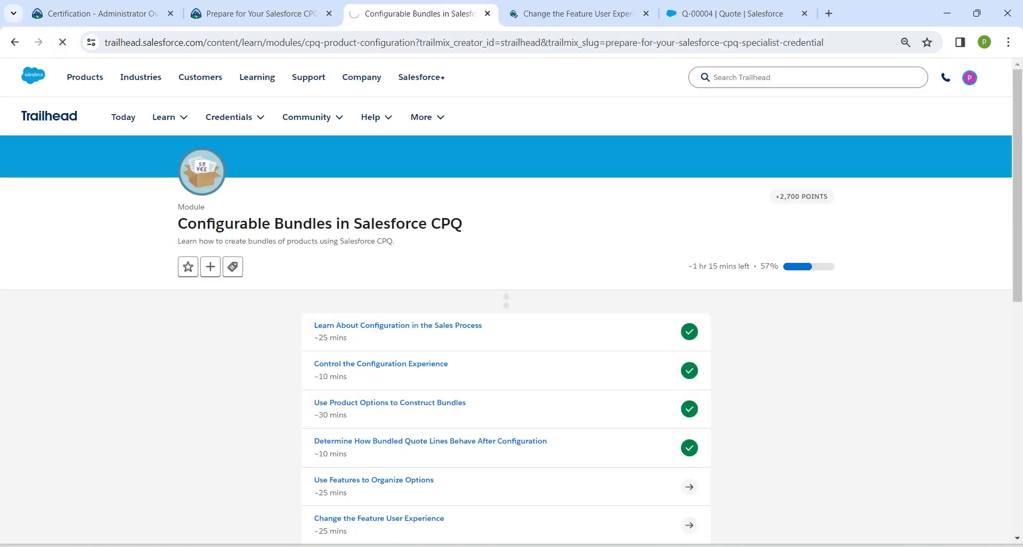